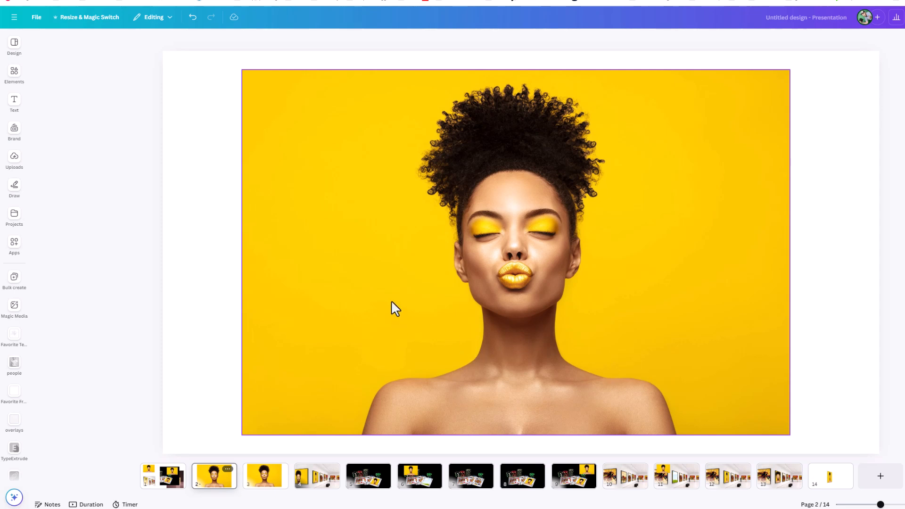
Add the first smartphone mockup from the Mockups app to page 2 and place the portrait photo inside it.
{"action": "left_click", "coordinate": [16, 244]}
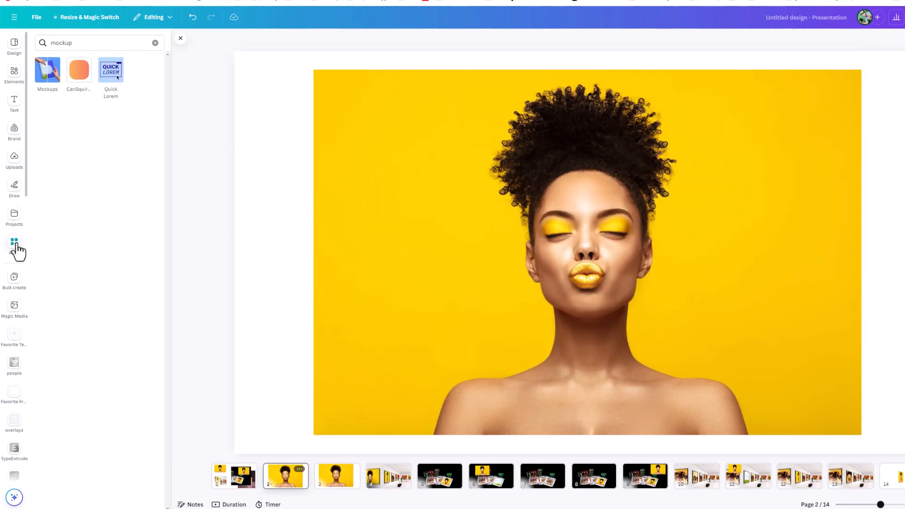
{"action": "left_click", "coordinate": [48, 77]}
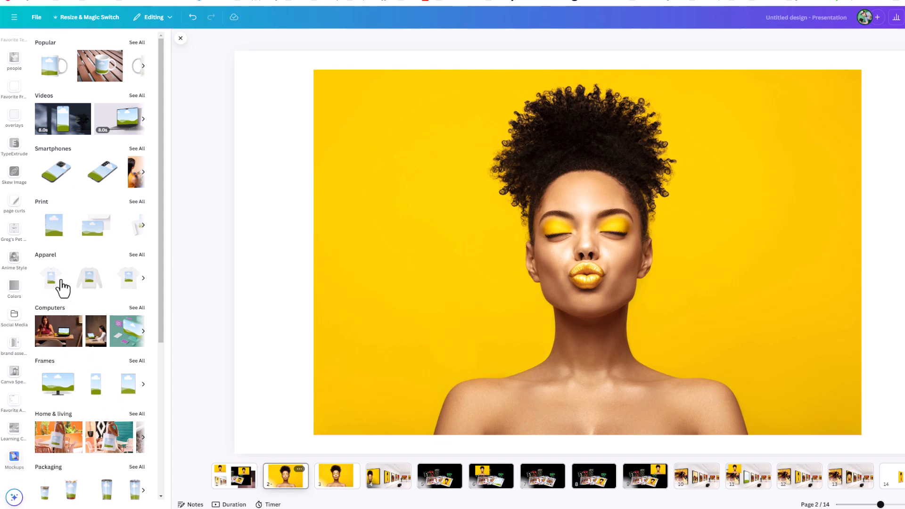
{"action": "left_click", "coordinate": [53, 183]}
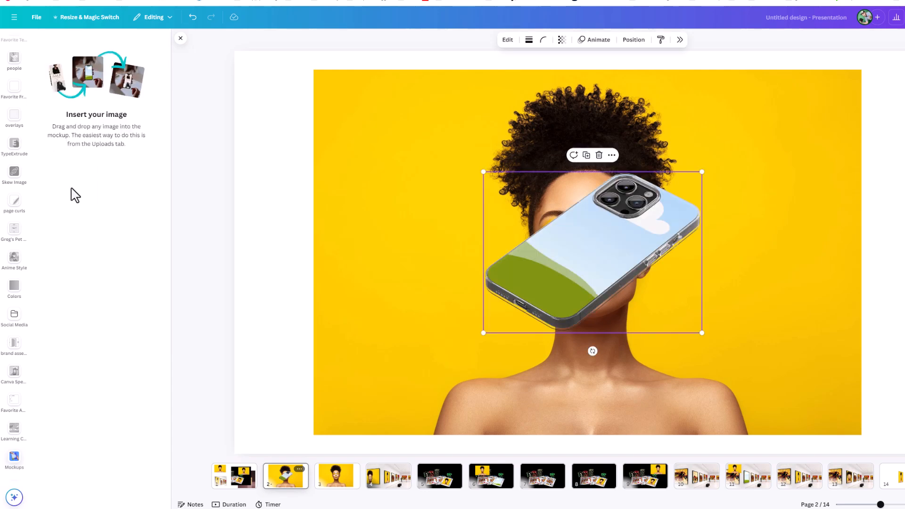
{"action": "left_click_drag", "start_coordinate": [373, 267], "coordinate": [557, 289]}
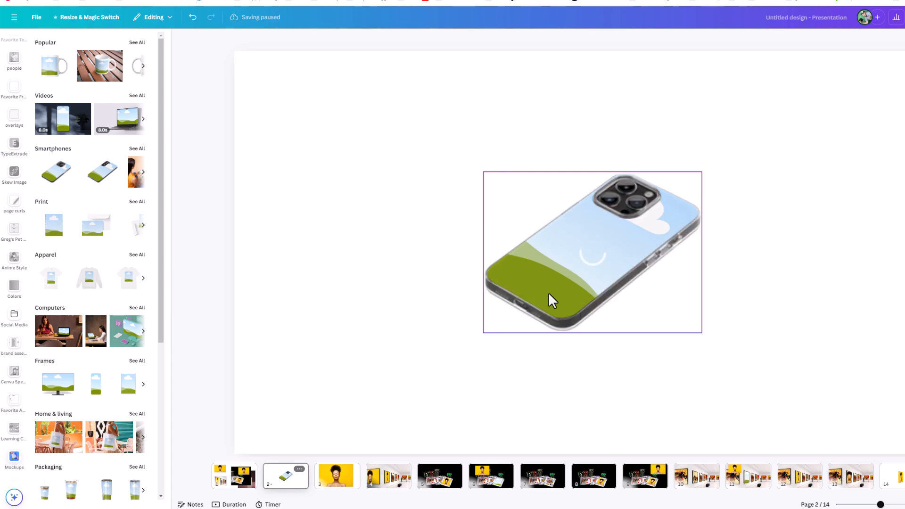
Make the portrait fill the whole back of the phone mockup, apply the changes and close the mockup settings.
{"action": "left_click", "coordinate": [587, 258]}
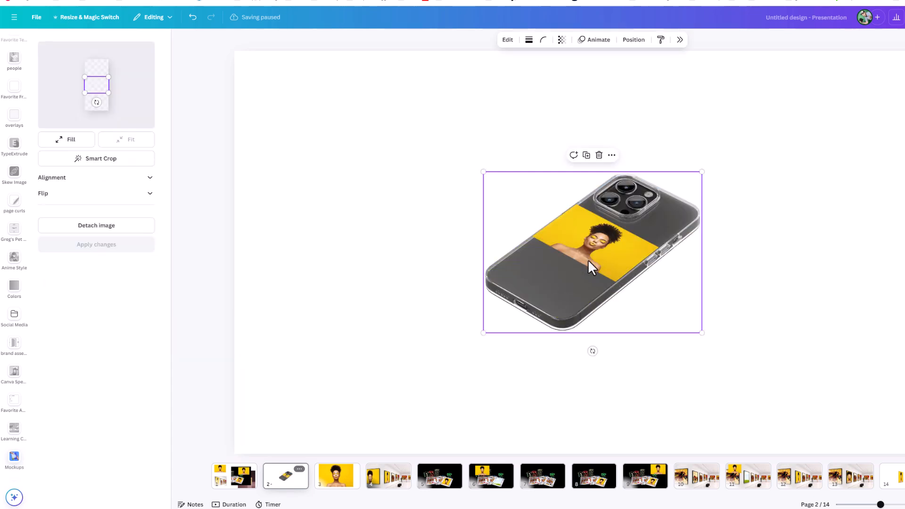
{"action": "left_click", "coordinate": [73, 141]}
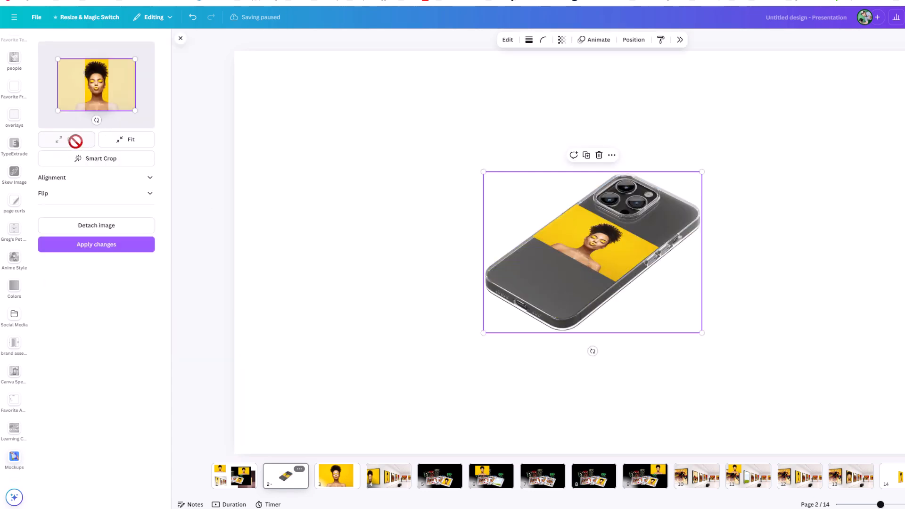
{"action": "left_click", "coordinate": [121, 246]}
{"action": "left_click", "coordinate": [119, 246]}
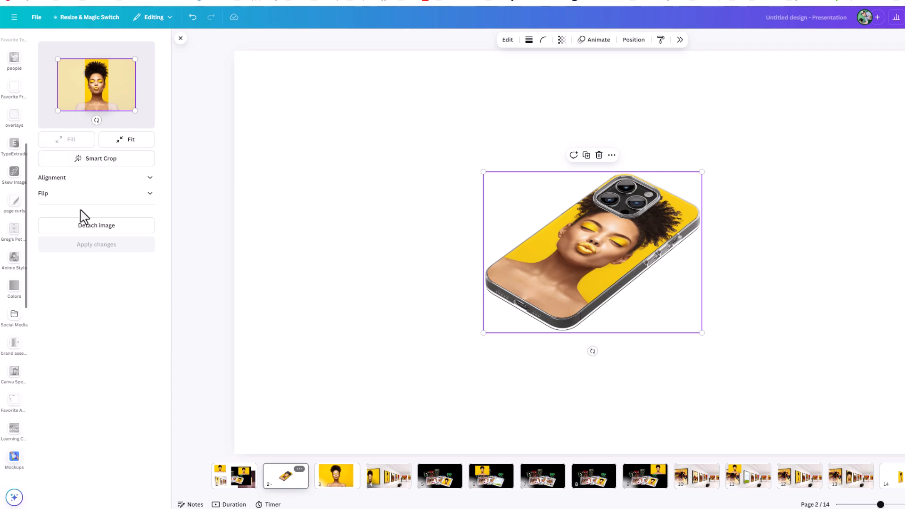
{"action": "left_click", "coordinate": [181, 38]}
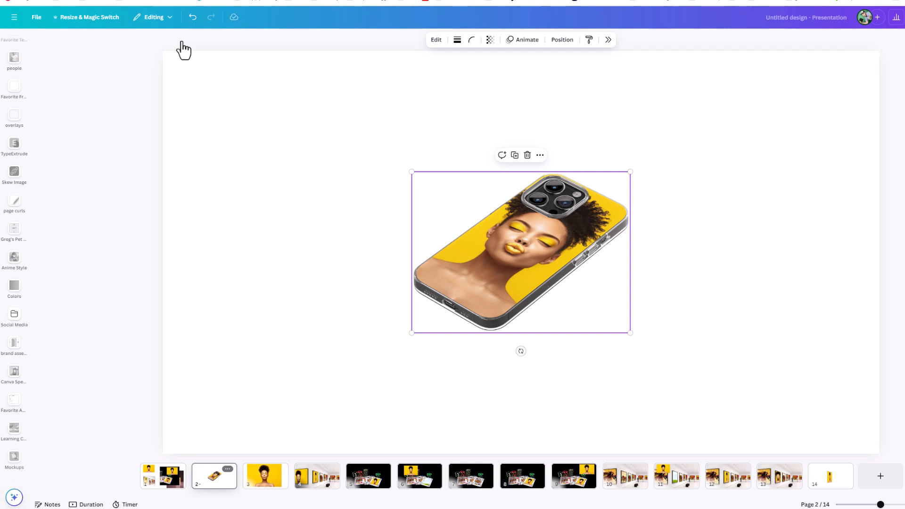
{"action": "left_click", "coordinate": [309, 479]}
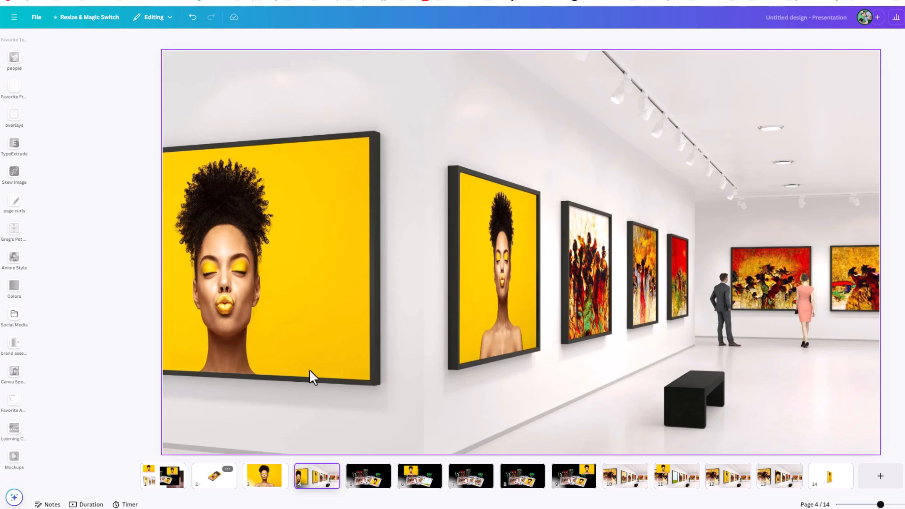
{"action": "left_click", "coordinate": [222, 486]}
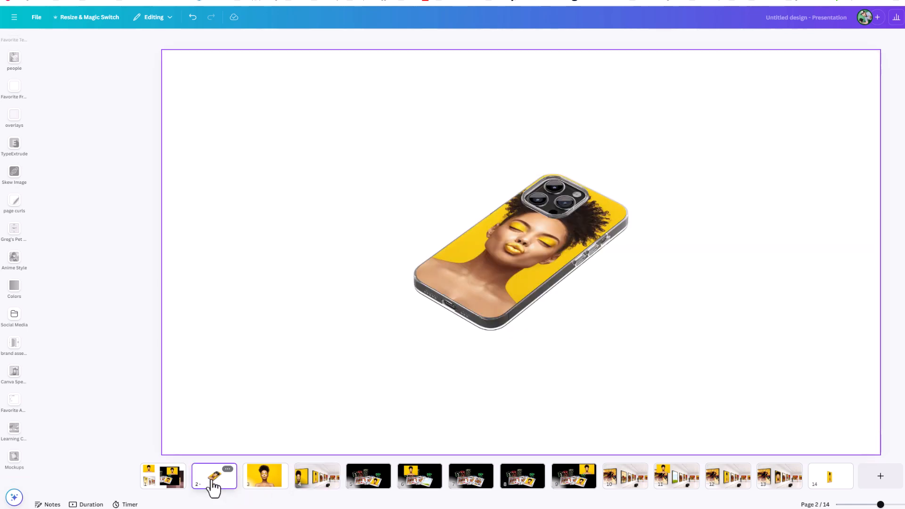
{"action": "mouse_move", "coordinate": [14, 210]}
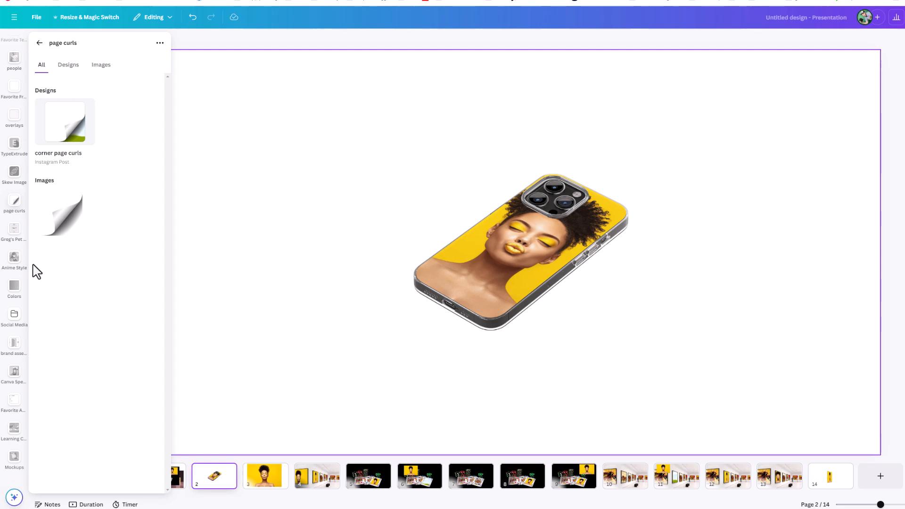
{"action": "left_click", "coordinate": [306, 174]}
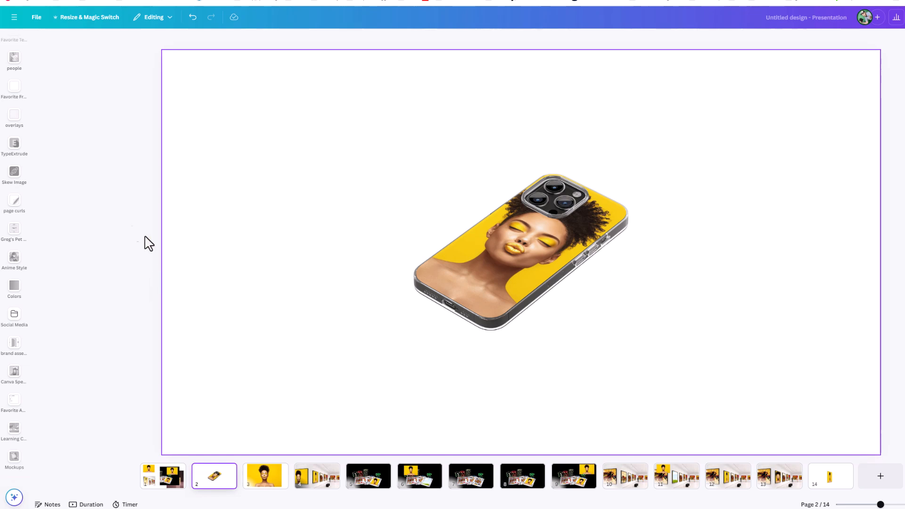
Search the apps for "skew" and open the Skew Image app.
{"action": "scroll", "coordinate": [11, 194], "scroll_direction": "up", "scroll_amount": 5}
{"action": "mouse_move", "coordinate": [16, 193]}
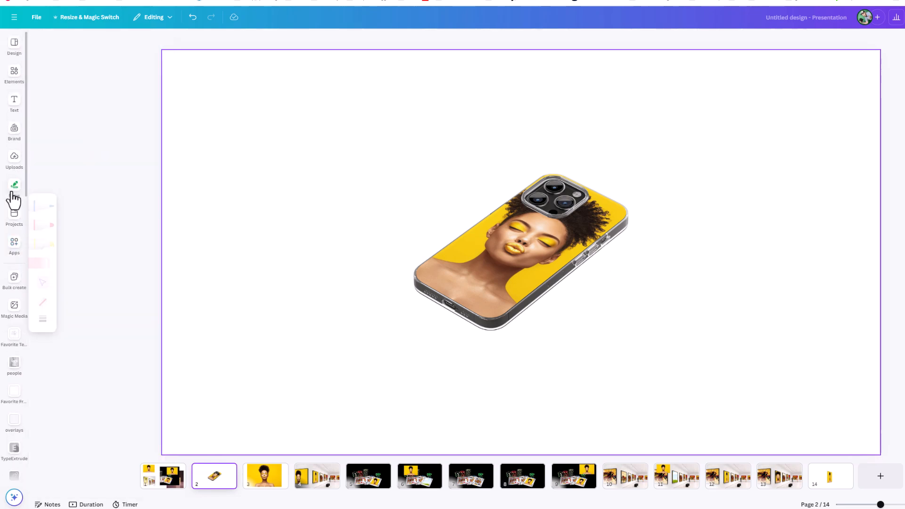
{"action": "left_click", "coordinate": [19, 239]}
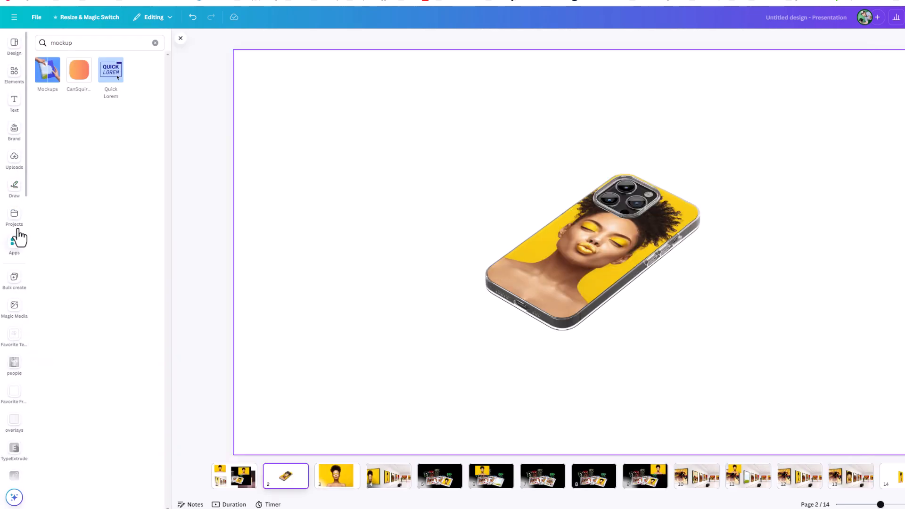
{"action": "left_click", "coordinate": [155, 43]}
{"action": "type", "text": "skew"}
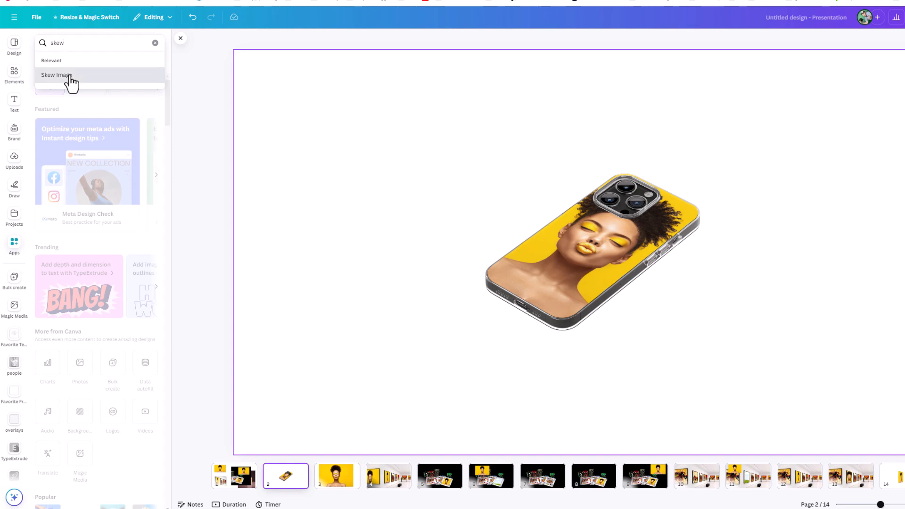
{"action": "left_click", "coordinate": [68, 76]}
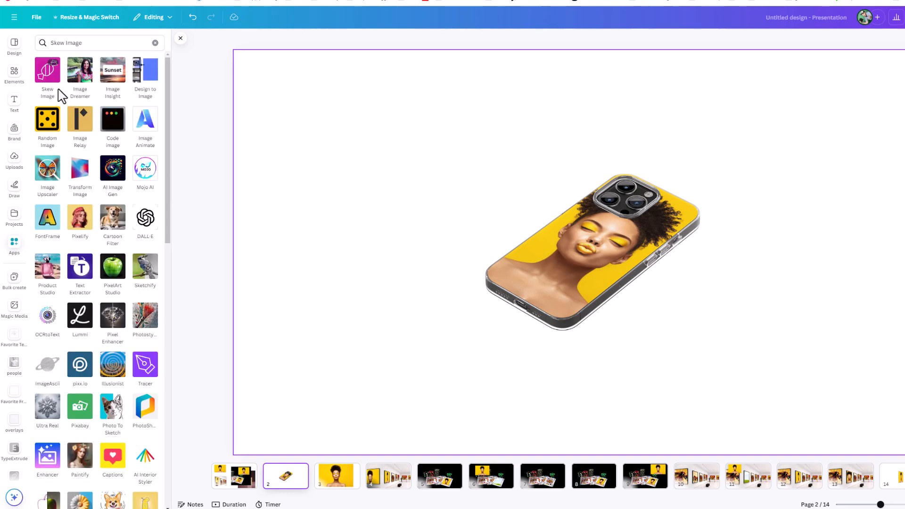
{"action": "left_click", "coordinate": [48, 71]}
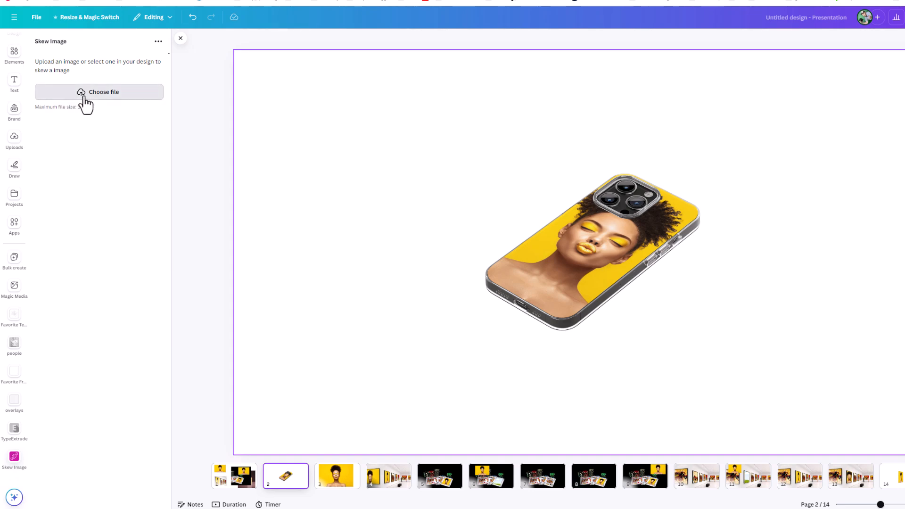
Load the portrait file AdobeStock_315706105 from the computer into Skew Image.
{"action": "left_click", "coordinate": [81, 93]}
{"action": "left_click", "coordinate": [287, 29]}
{"action": "left_click", "coordinate": [695, 421]}
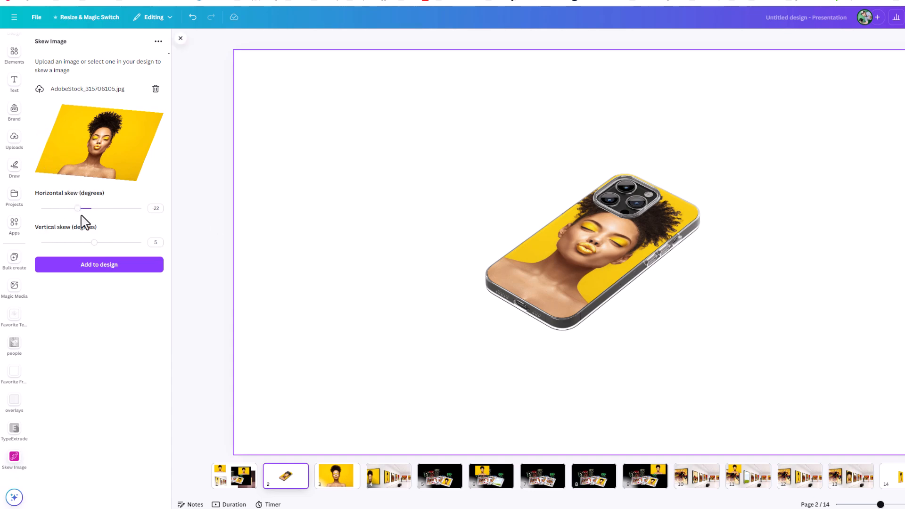
Try skews of -29 degrees horizontal and 21 degrees vertical, ending with 12 degrees horizontal and -13 degrees vertical.
{"action": "mouse_move", "coordinate": [78, 208]}
{"action": "left_mouse_down"}
{"action": "mouse_move", "coordinate": [114, 208]}
{"action": "mouse_move", "coordinate": [74, 208]}
{"action": "left_mouse_up"}
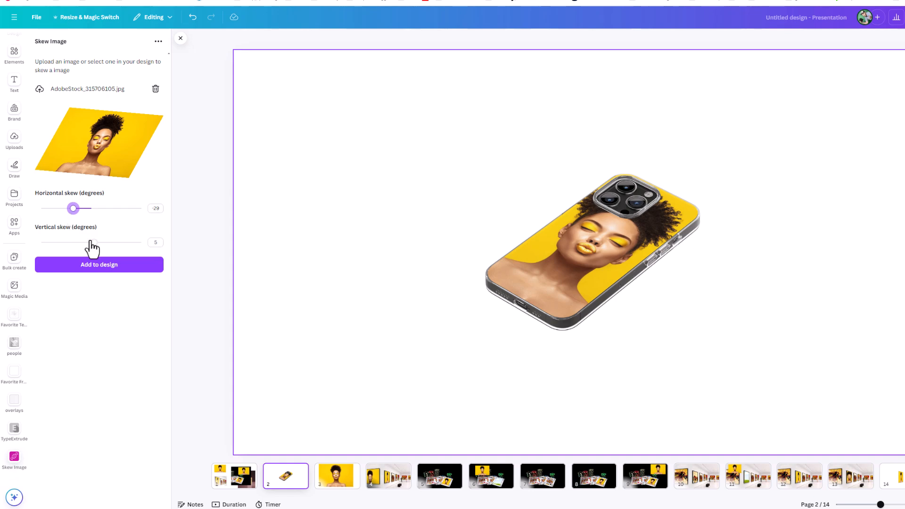
{"action": "mouse_move", "coordinate": [94, 243]}
{"action": "left_mouse_down"}
{"action": "mouse_move", "coordinate": [73, 245]}
{"action": "mouse_move", "coordinate": [103, 244]}
{"action": "left_mouse_up"}
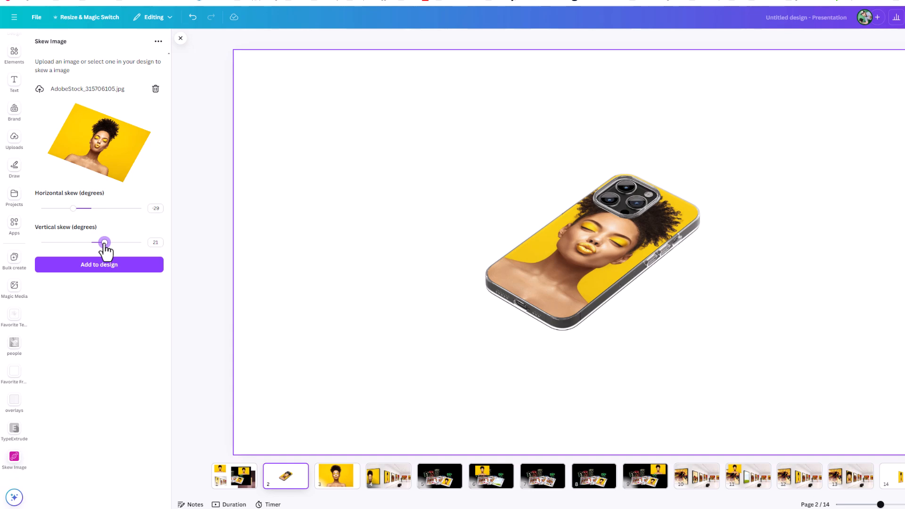
{"action": "left_click_drag", "start_coordinate": [73, 208], "coordinate": [98, 208]}
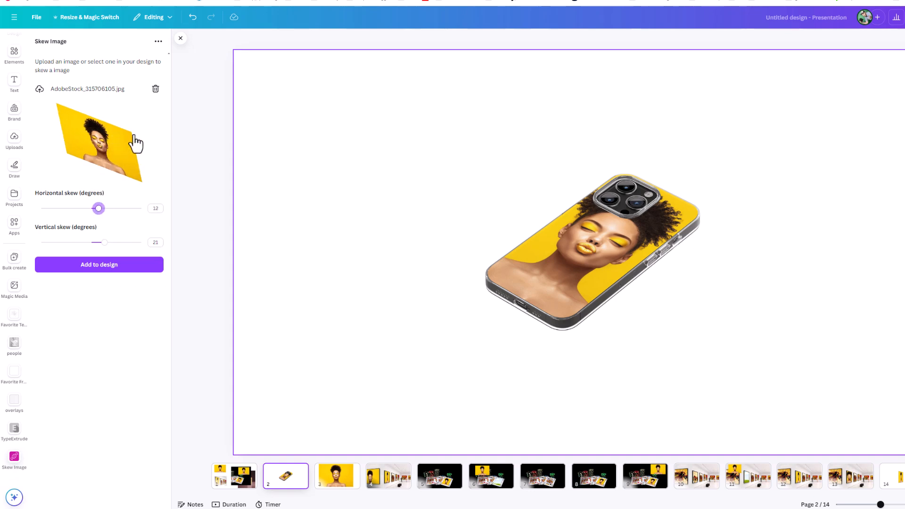
{"action": "left_click_drag", "start_coordinate": [104, 243], "coordinate": [83, 243]}
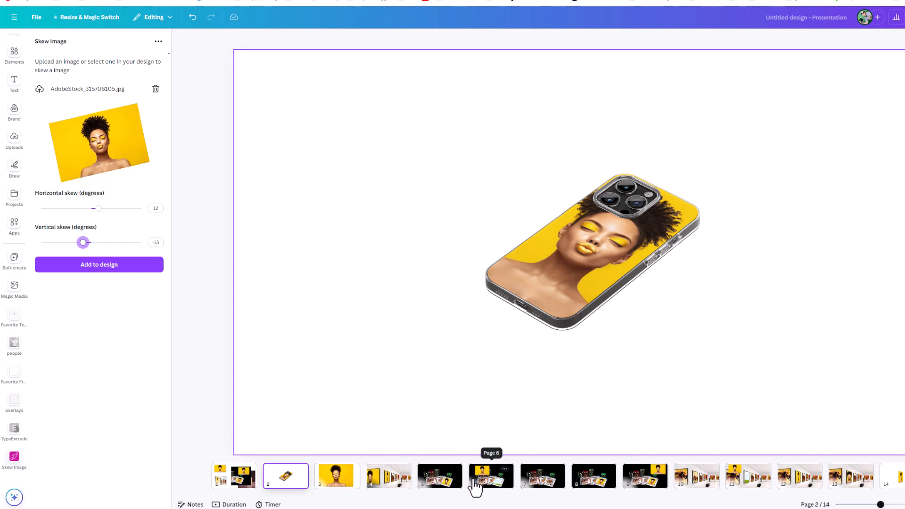
Display the gallery on page 4 and try horizontal skews of 46 and -36 degrees on the portrait.
{"action": "left_click", "coordinate": [389, 483]}
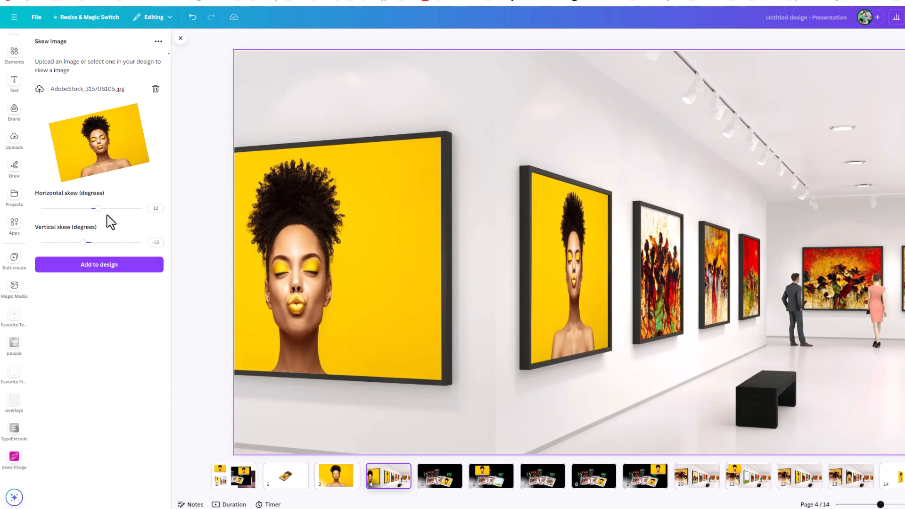
{"action": "left_click_drag", "start_coordinate": [98, 208], "coordinate": [119, 209]}
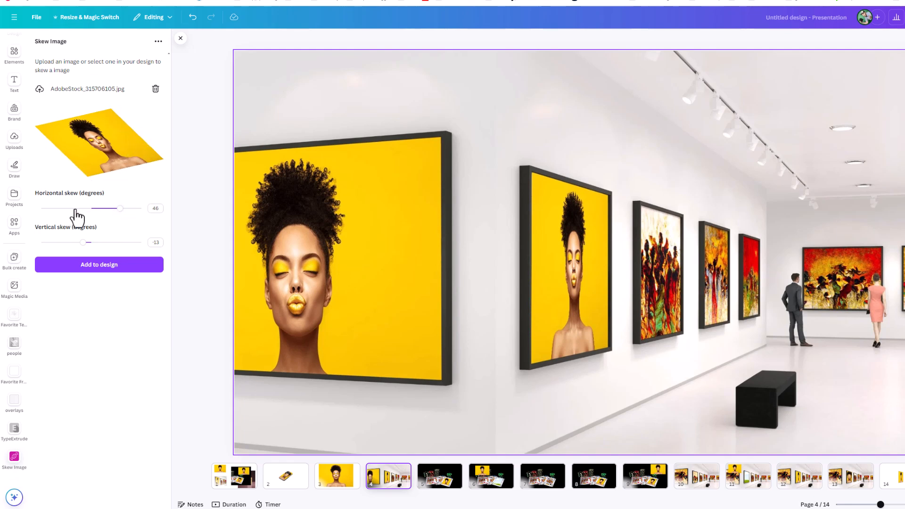
{"action": "left_click", "coordinate": [102, 209]}
{"action": "left_click_drag", "start_coordinate": [103, 210], "coordinate": [72, 216]}
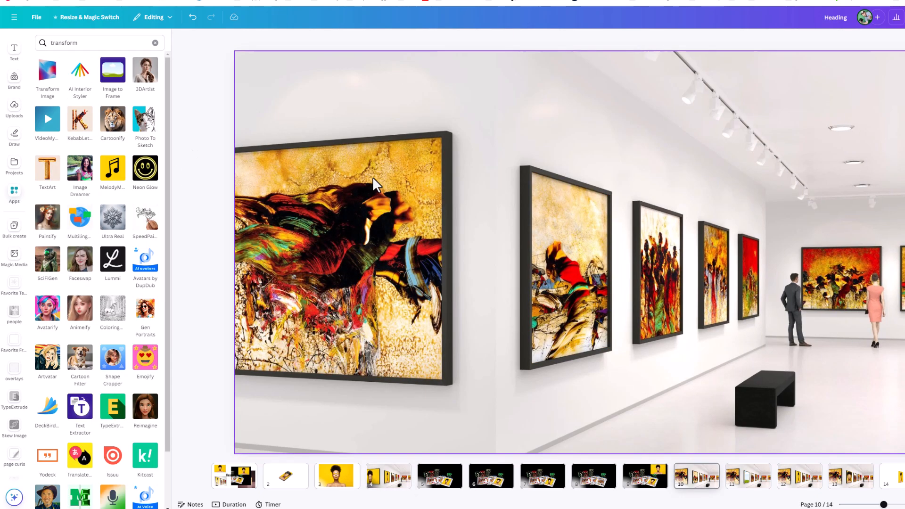
Open the Transform Image app and load the portrait file AdobeStock_315706105 into it.
{"action": "left_click", "coordinate": [50, 84]}
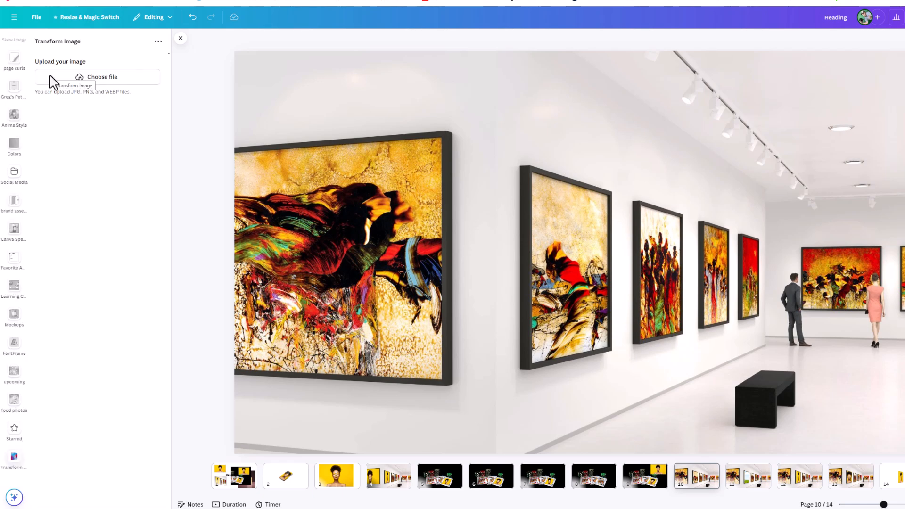
{"action": "left_click", "coordinate": [75, 80]}
{"action": "left_click", "coordinate": [276, 28]}
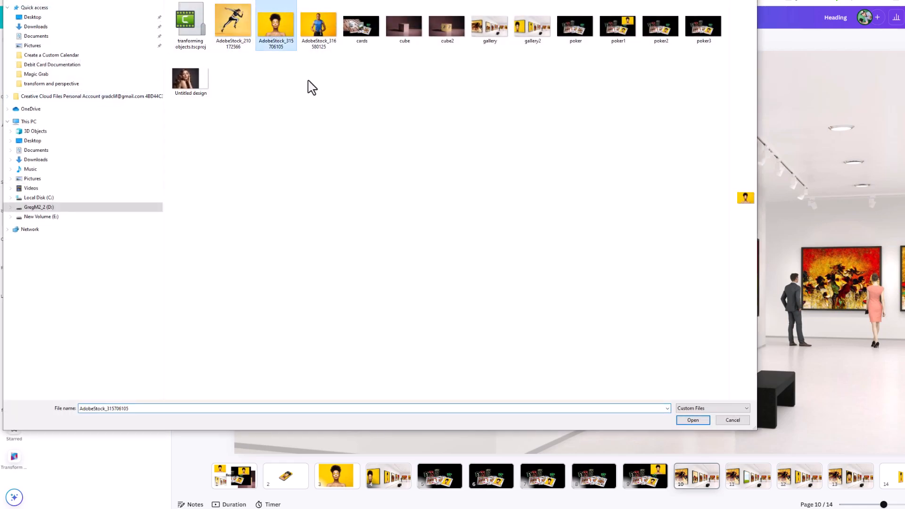
{"action": "left_click", "coordinate": [692, 420]}
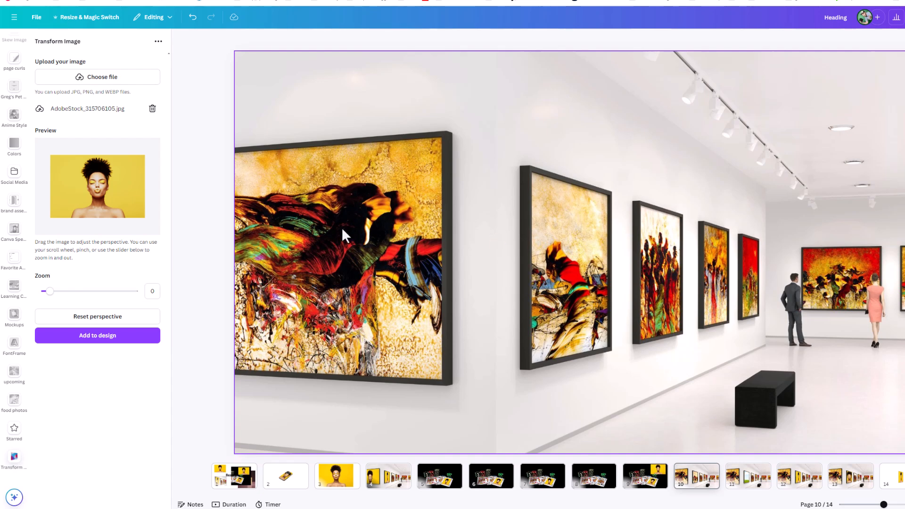
Zoom out the portrait in the Transform Image preview and tilt its perspective in several directions.
{"action": "left_click_drag", "start_coordinate": [142, 200], "coordinate": [141, 203]}
{"action": "left_click_drag", "start_coordinate": [49, 291], "coordinate": [45, 292]}
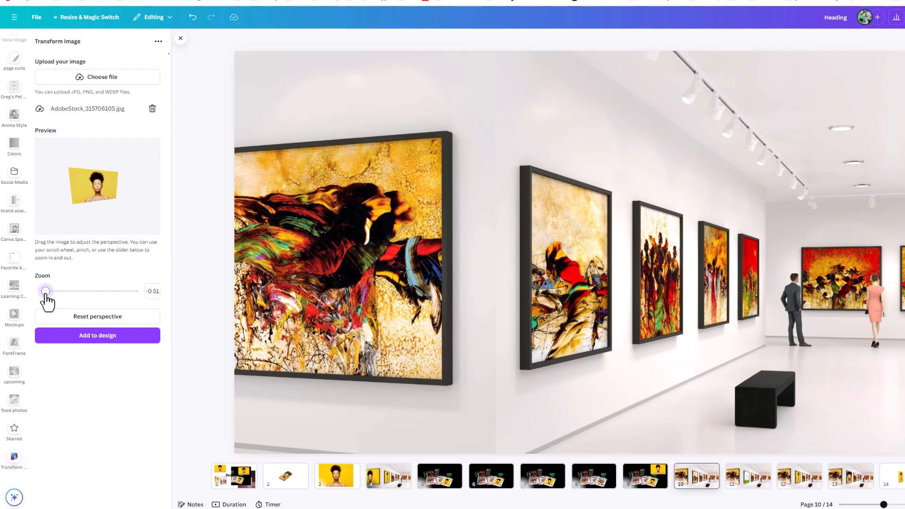
{"action": "mouse_move", "coordinate": [115, 192]}
{"action": "left_mouse_down"}
{"action": "mouse_move", "coordinate": [121, 182]}
{"action": "mouse_move", "coordinate": [113, 180]}
{"action": "mouse_move", "coordinate": [126, 191]}
{"action": "mouse_move", "coordinate": [120, 180]}
{"action": "left_mouse_up"}
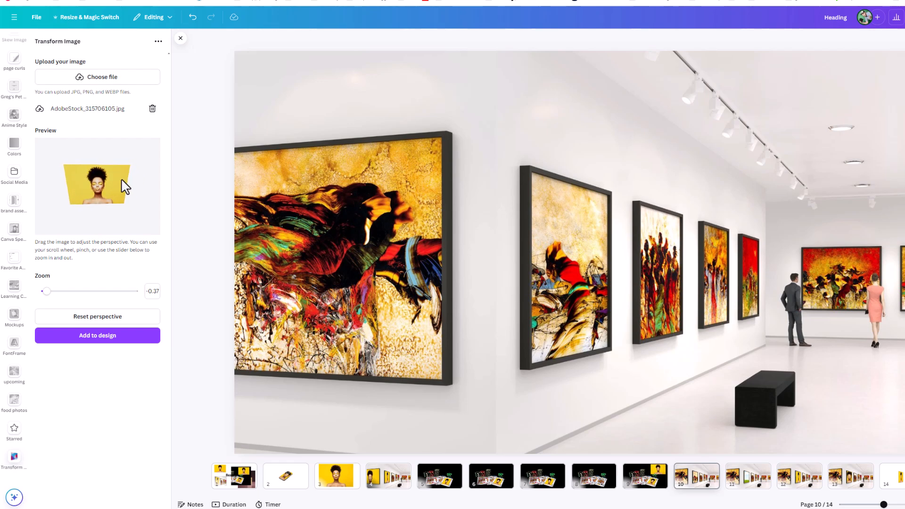
{"action": "left_click_drag", "start_coordinate": [125, 187], "coordinate": [67, 164]}
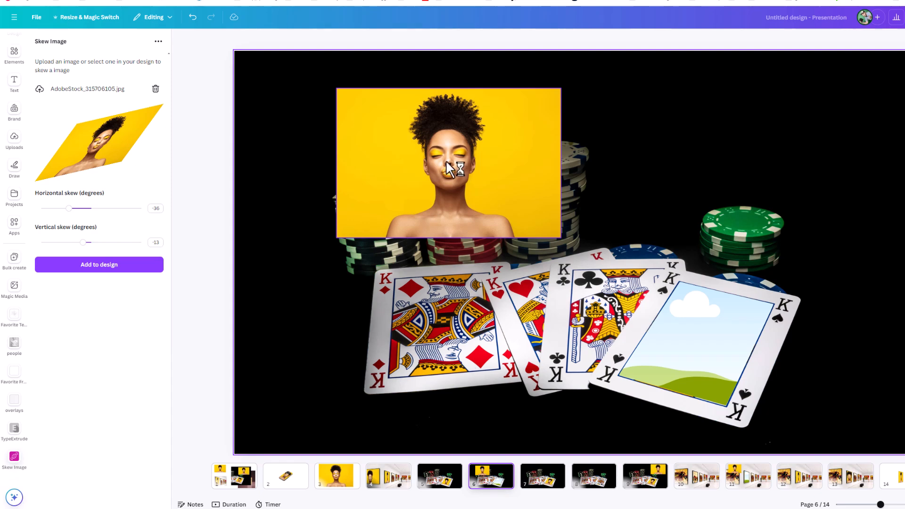
Place the portrait in the blank king of spades frame on page 6, rotated to the card's tilt, and compare it with page 5.
{"action": "left_click_drag", "start_coordinate": [440, 166], "coordinate": [697, 391]}
{"action": "double_click", "coordinate": [692, 362]}
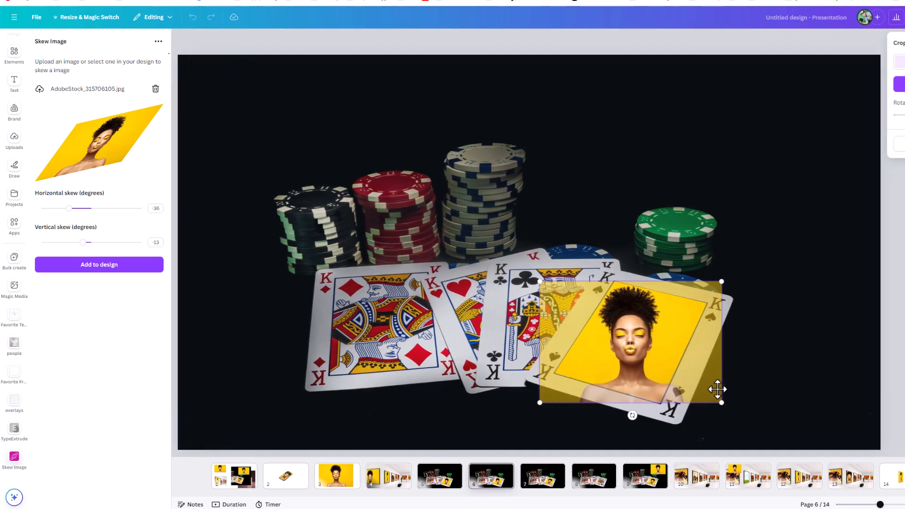
{"action": "left_click_drag", "start_coordinate": [632, 415], "coordinate": [613, 420]}
{"action": "left_click", "coordinate": [768, 349]}
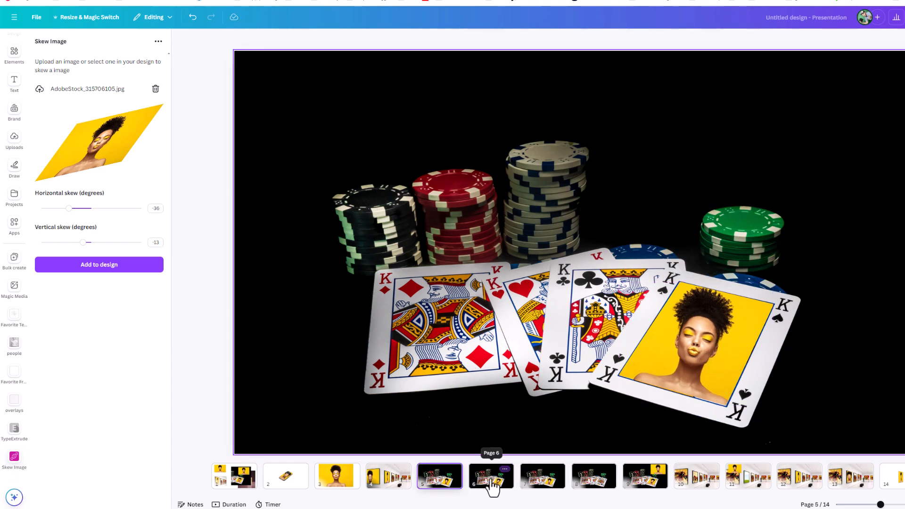
{"action": "left_click", "coordinate": [488, 483]}
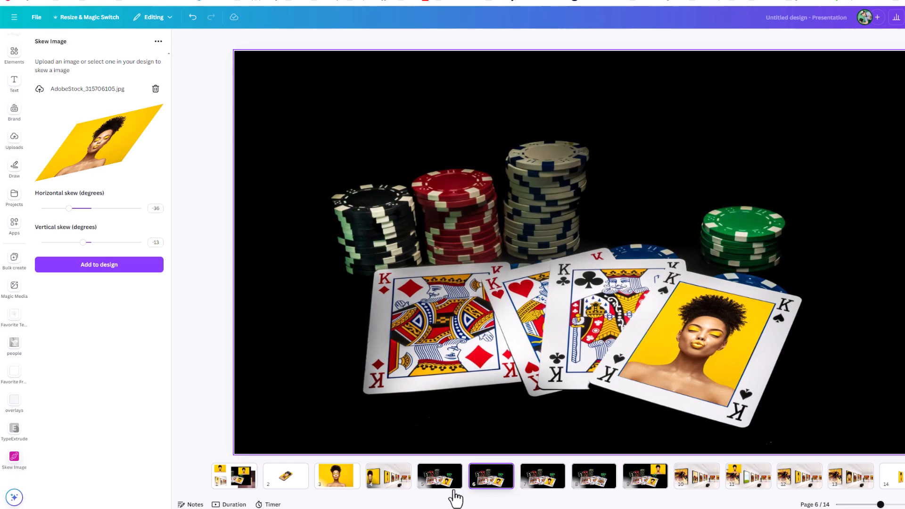
{"action": "left_click", "coordinate": [441, 483]}
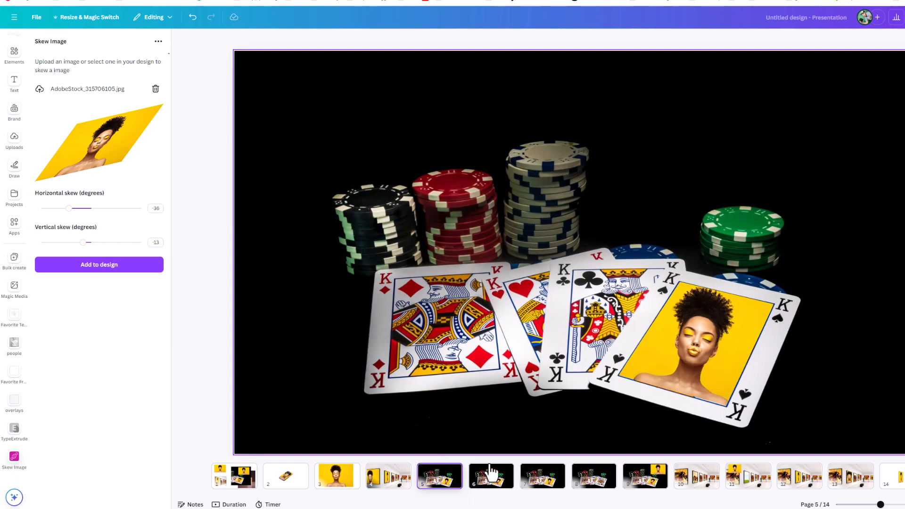
Detach the portrait from the king of spades frame on page 5 and delete the detached image.
{"action": "right_click", "coordinate": [695, 355]}
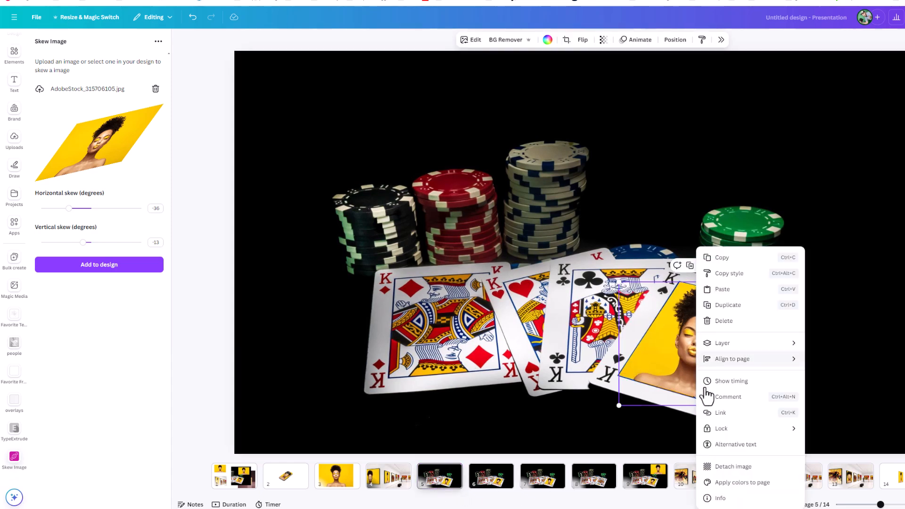
{"action": "left_click", "coordinate": [719, 465]}
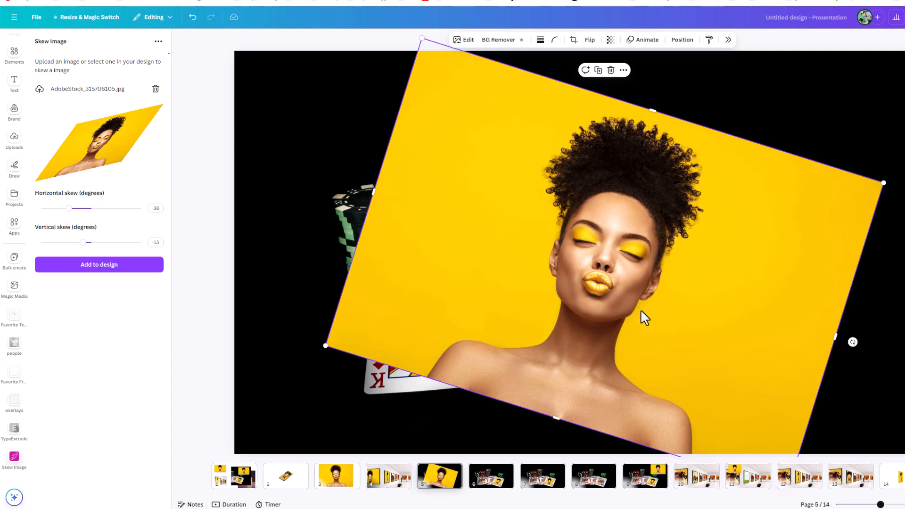
{"action": "key", "text": "Delete"}
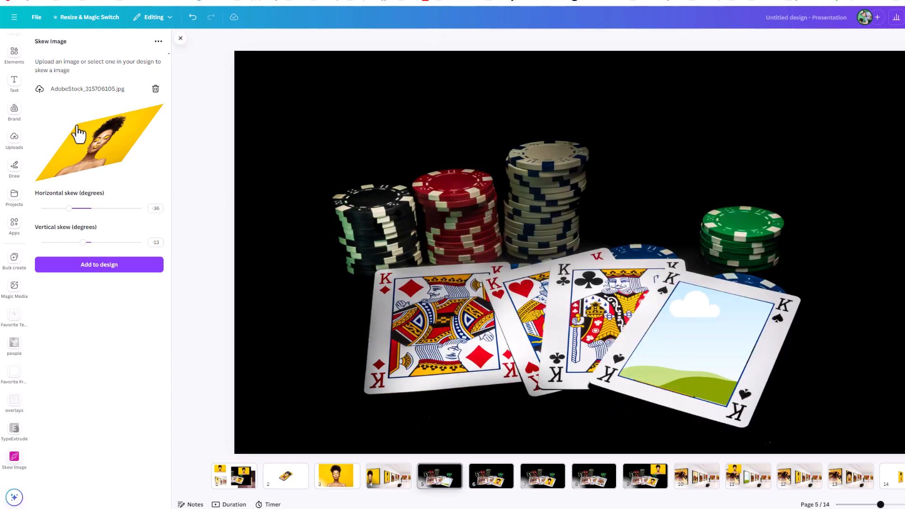
Add the portrait skewed -26 degrees horizontally and 7 degrees vertically to page 5 and move it over the blank card frame.
{"action": "left_click_drag", "start_coordinate": [69, 208], "coordinate": [100, 208]}
{"action": "mouse_move", "coordinate": [83, 242]}
{"action": "left_mouse_down"}
{"action": "mouse_move", "coordinate": [74, 243]}
{"action": "mouse_move", "coordinate": [95, 243]}
{"action": "left_mouse_up"}
{"action": "left_click_drag", "start_coordinate": [98, 209], "coordinate": [75, 208]}
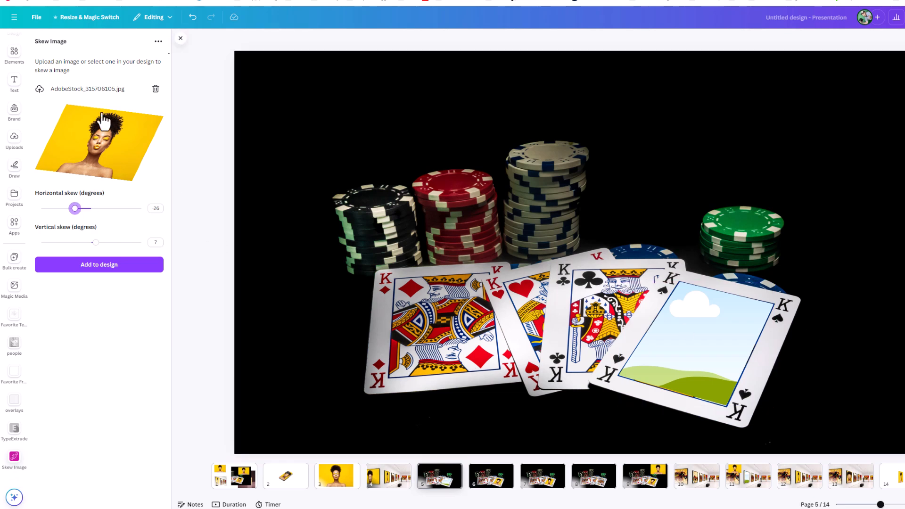
{"action": "left_click", "coordinate": [100, 265]}
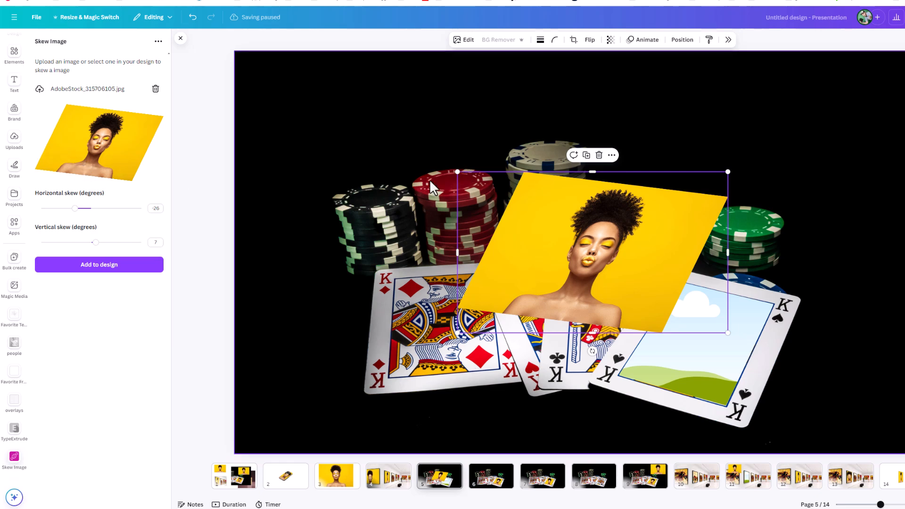
{"action": "left_click_drag", "start_coordinate": [604, 258], "coordinate": [720, 354]}
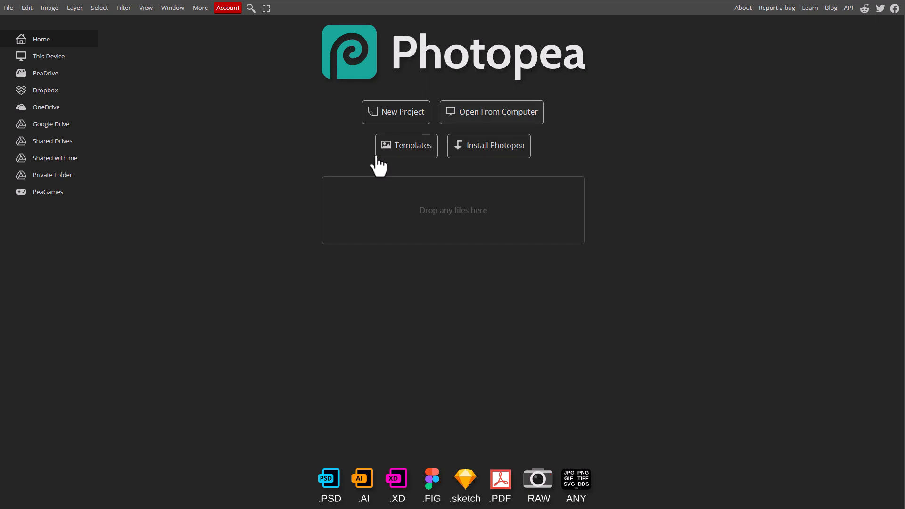
Switch to Photopea and open the image files cube, gallery, poker and AdobeStock_315706105 from the computer.
{"action": "left_click", "coordinate": [504, 113]}
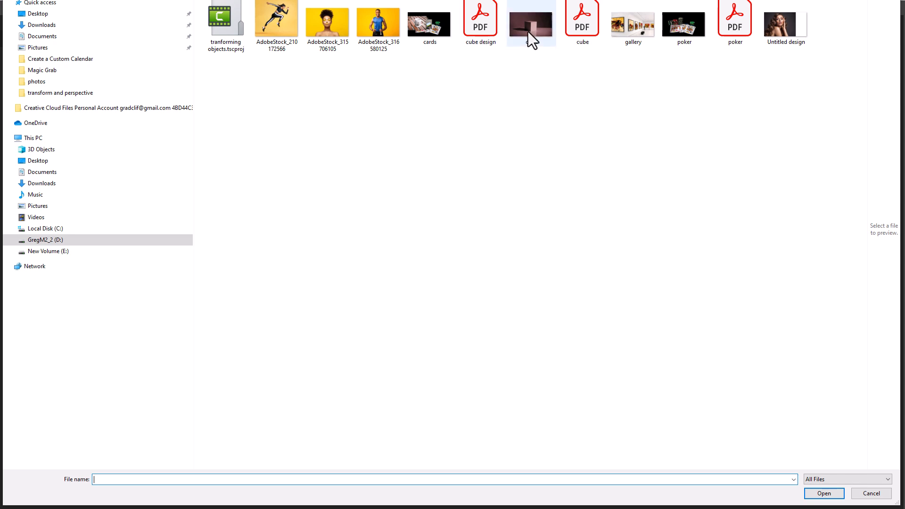
{"action": "left_click", "coordinate": [542, 28]}
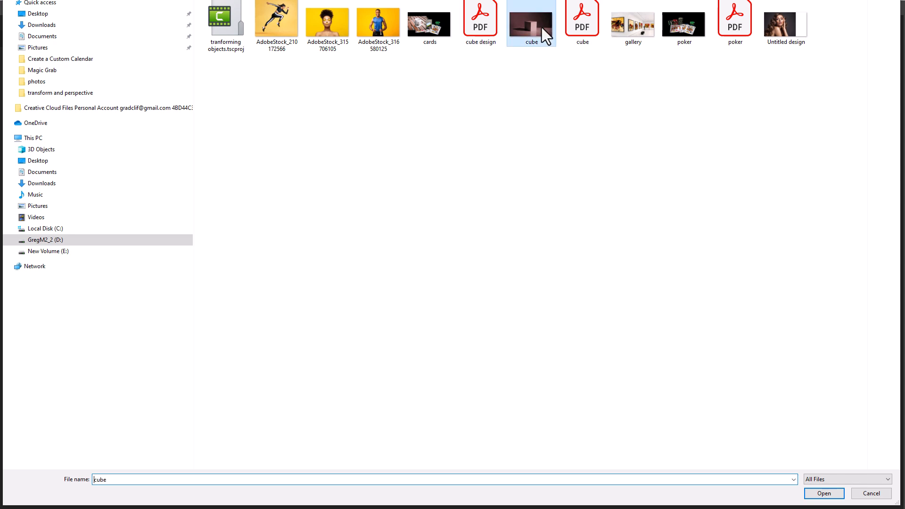
{"action": "left_click", "coordinate": [627, 29], "text": "ctrl"}
{"action": "left_click", "coordinate": [680, 33], "text": "ctrl"}
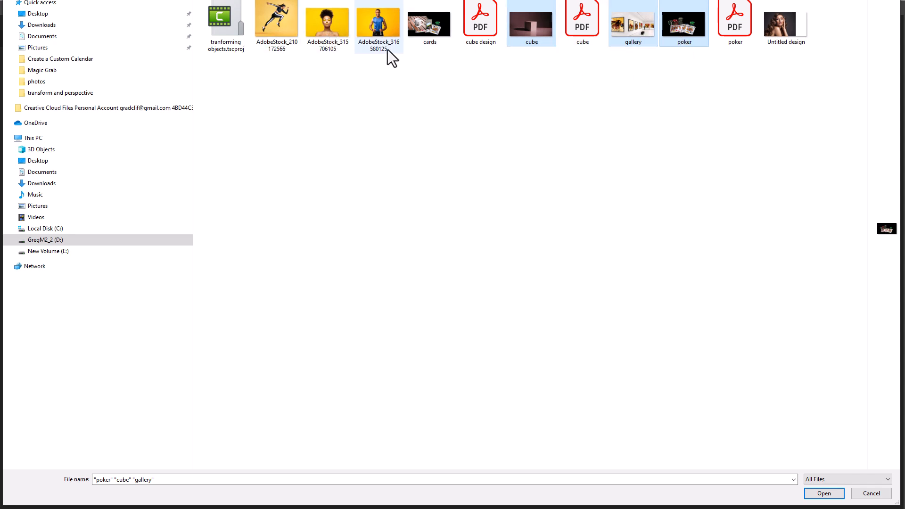
{"action": "left_click", "coordinate": [324, 33], "text": "ctrl"}
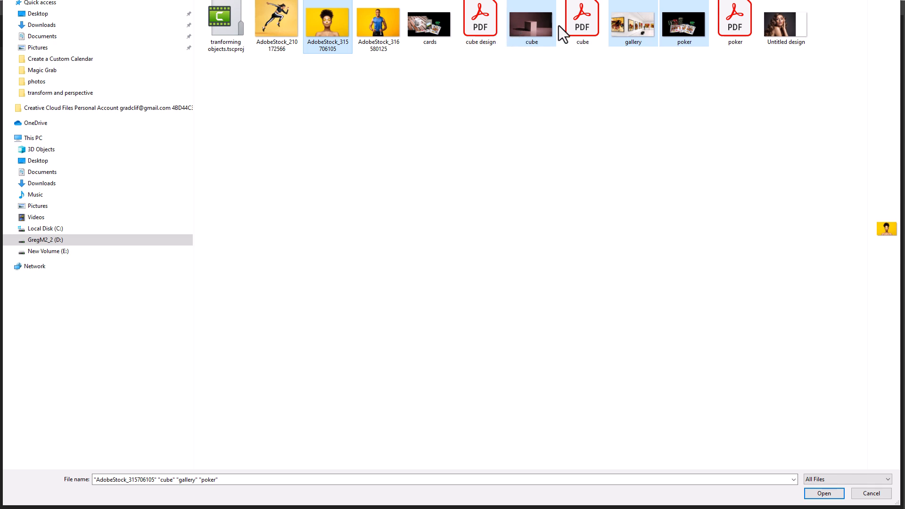
{"action": "left_click", "coordinate": [824, 493]}
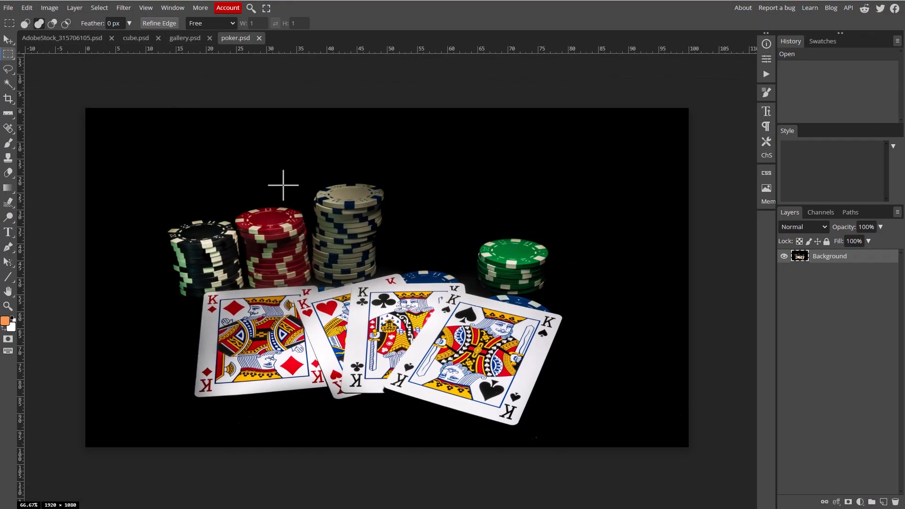
Copy the entire portrait image, paste it as a new layer in gallery.psd, and toggle that layer's visibility to check the pictures underneath.
{"action": "left_click", "coordinate": [73, 39]}
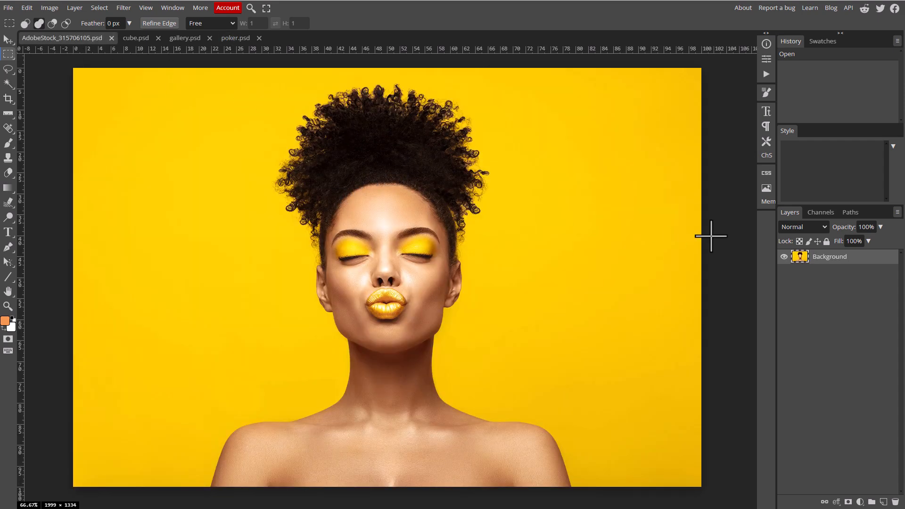
{"action": "left_click", "coordinate": [800, 257], "text": "ctrl"}
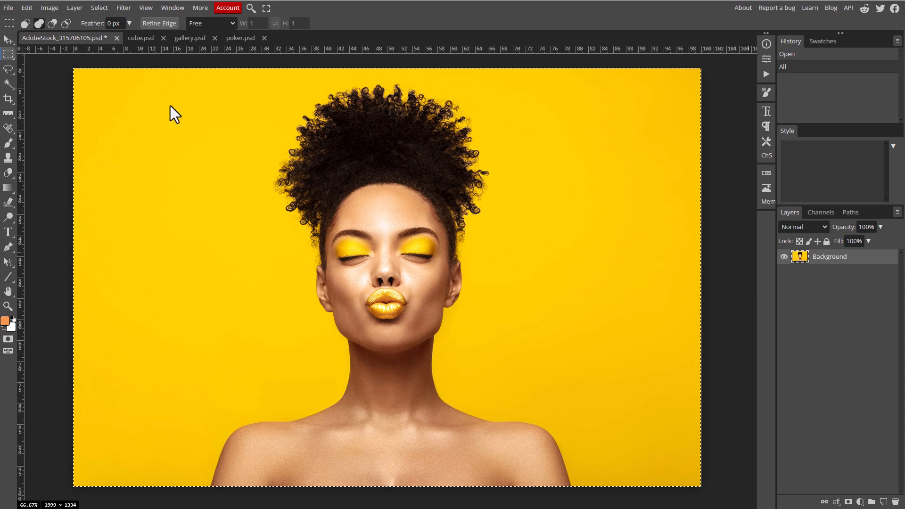
{"action": "left_click", "coordinate": [198, 39]}
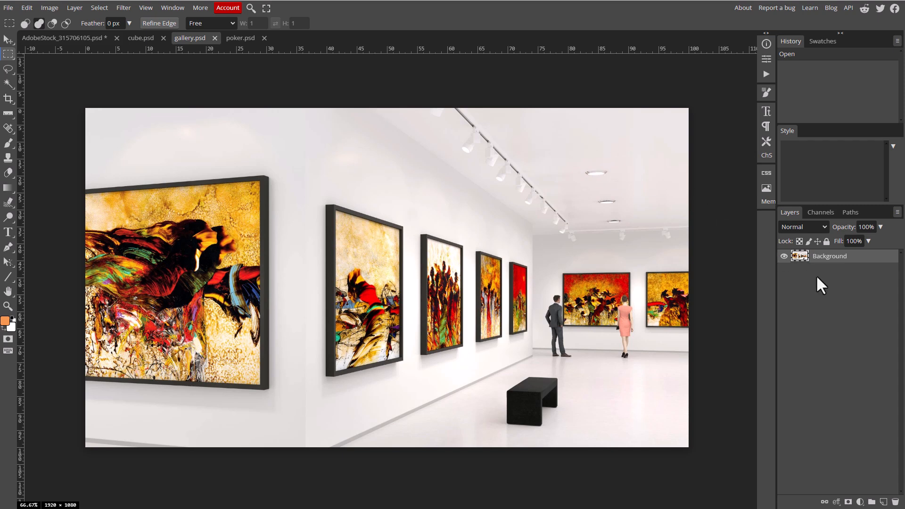
{"action": "key", "text": "ctrl+v"}
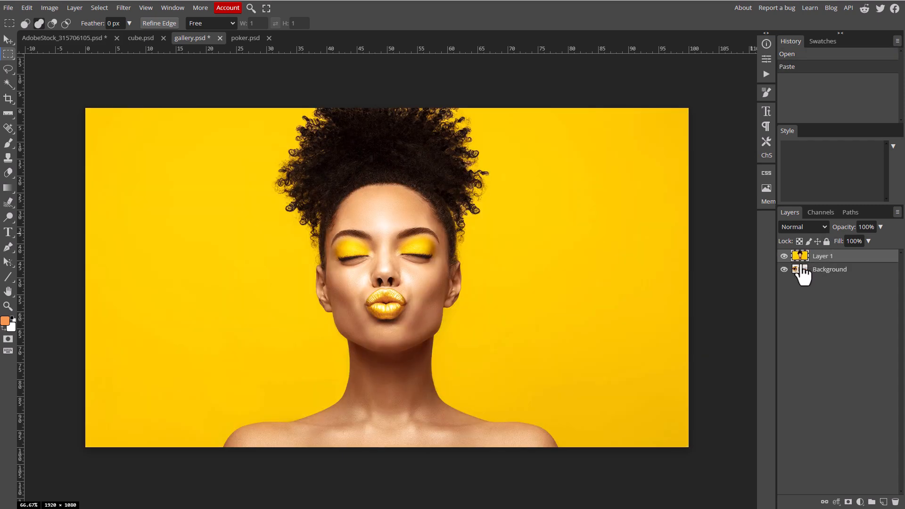
{"action": "left_click", "coordinate": [783, 257]}
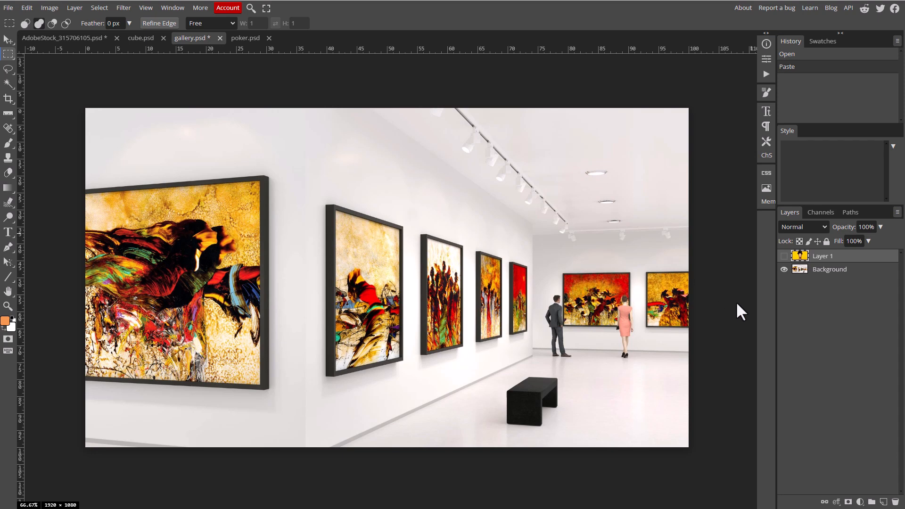
{"action": "left_click", "coordinate": [784, 256]}
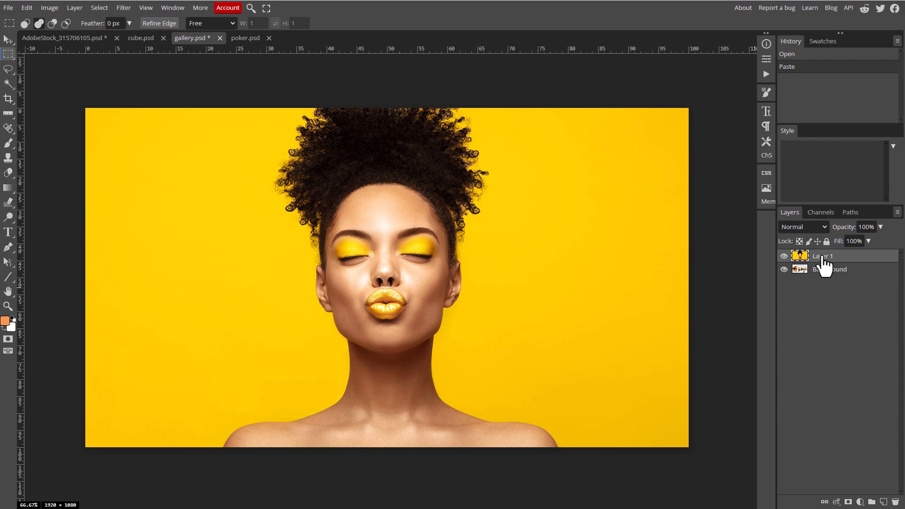
Scale the pasted portrait layer to about 49% and reduce its opacity to 57%.
{"action": "left_click", "coordinate": [7, 40]}
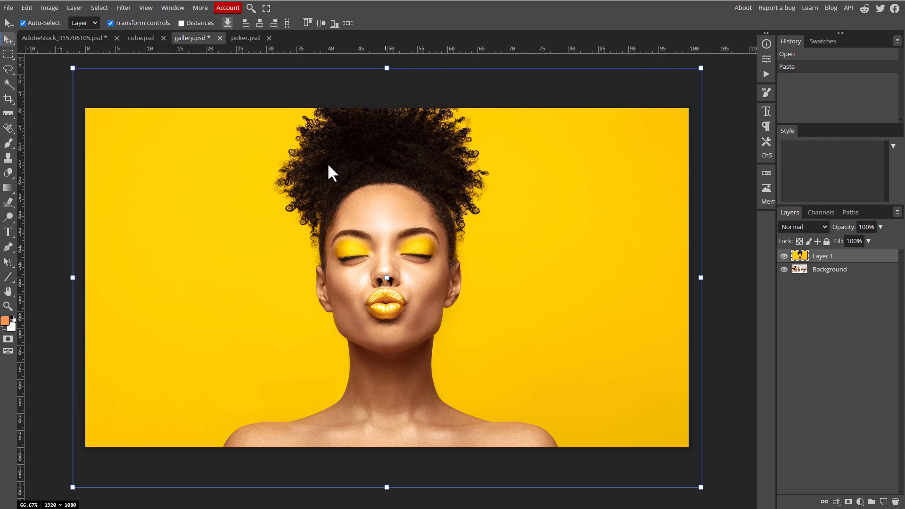
{"action": "mouse_move", "coordinate": [73, 68]}
{"action": "left_mouse_down"}
{"action": "mouse_move", "coordinate": [98, 119]}
{"action": "mouse_move", "coordinate": [98, 264]}
{"action": "mouse_move", "coordinate": [111, 341]}
{"action": "mouse_move", "coordinate": [134, 155]}
{"action": "mouse_move", "coordinate": [83, 298]}
{"action": "mouse_move", "coordinate": [206, 169]}
{"action": "mouse_move", "coordinate": [29, 178]}
{"action": "mouse_move", "coordinate": [96, 178]}
{"action": "mouse_move", "coordinate": [99, 166]}
{"action": "mouse_move", "coordinate": [168, 185]}
{"action": "mouse_move", "coordinate": [171, 199]}
{"action": "mouse_move", "coordinate": [236, 234]}
{"action": "mouse_move", "coordinate": [175, 164]}
{"action": "mouse_move", "coordinate": [246, 253]}
{"action": "mouse_move", "coordinate": [353, 290]}
{"action": "mouse_move", "coordinate": [307, 264]}
{"action": "mouse_move", "coordinate": [381, 298]}
{"action": "left_mouse_up"}
{"action": "left_click_drag", "start_coordinate": [540, 395], "coordinate": [379, 301]}
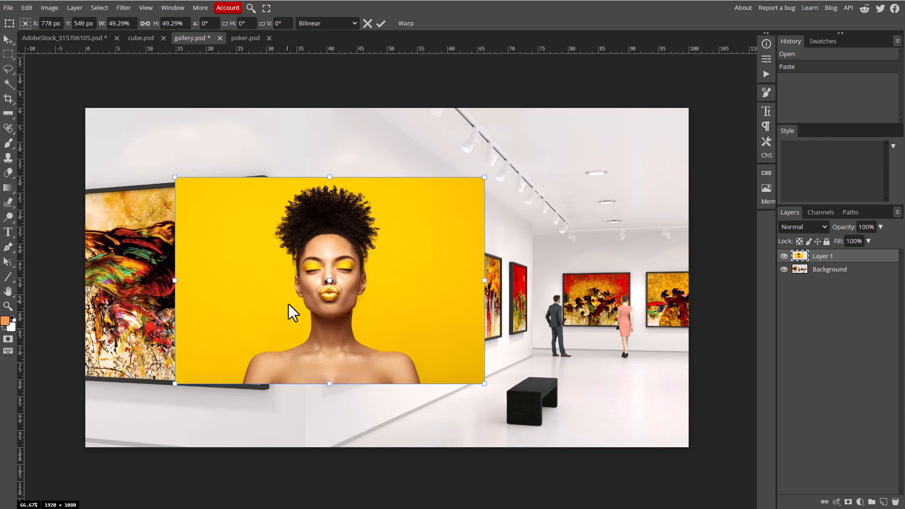
{"action": "left_click", "coordinate": [878, 227]}
{"action": "left_click_drag", "start_coordinate": [864, 241], "coordinate": [861, 241]}
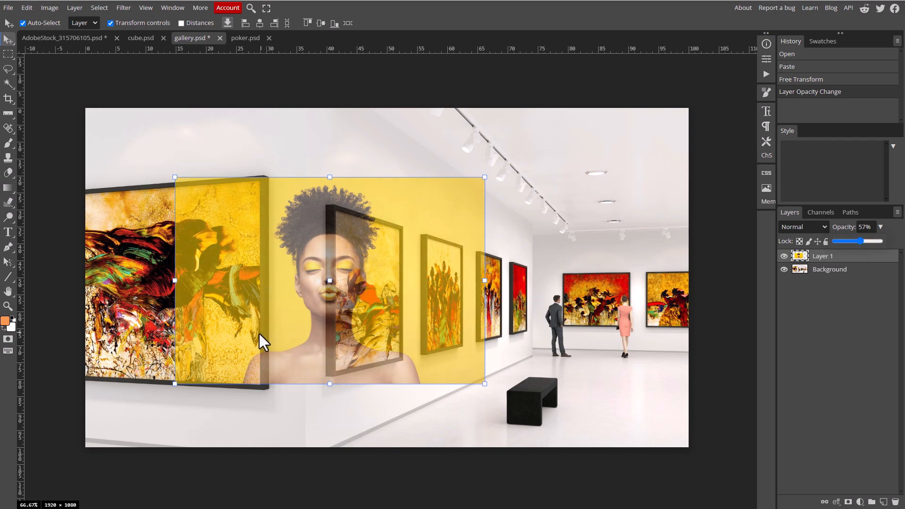
Move the translucent portrait over the second and third framed pictures and scale it down to about 78%.
{"action": "left_click_drag", "start_coordinate": [255, 332], "coordinate": [360, 341]}
{"action": "left_click_drag", "start_coordinate": [289, 297], "coordinate": [289, 295]}
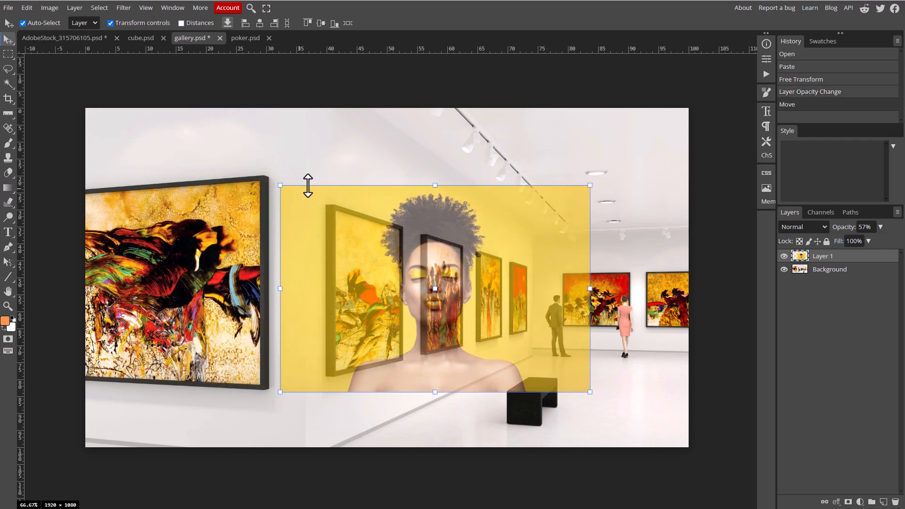
{"action": "left_click_drag", "start_coordinate": [589, 185], "coordinate": [504, 220]}
{"action": "left_click_drag", "start_coordinate": [456, 346], "coordinate": [467, 325]}
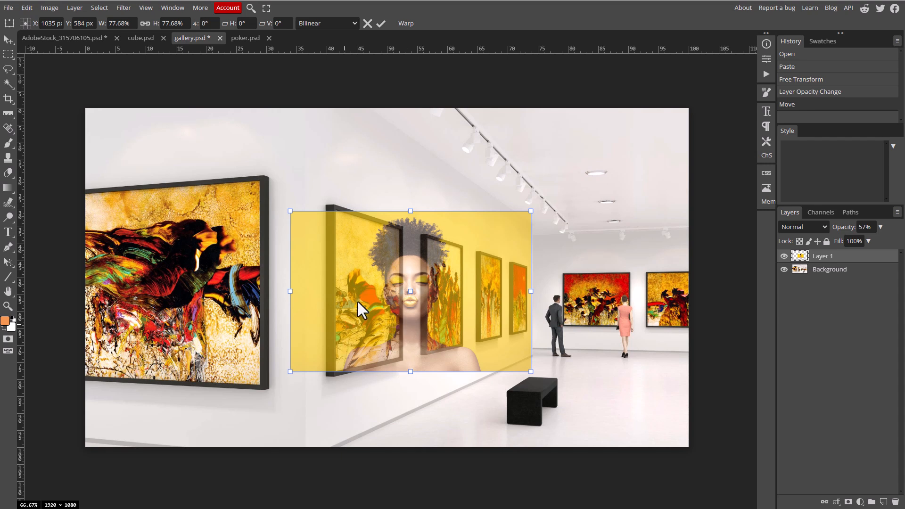
{"action": "left_click", "coordinate": [865, 226]}
{"action": "key", "text": "Return"}
{"action": "key", "text": "ctrl+plus"}
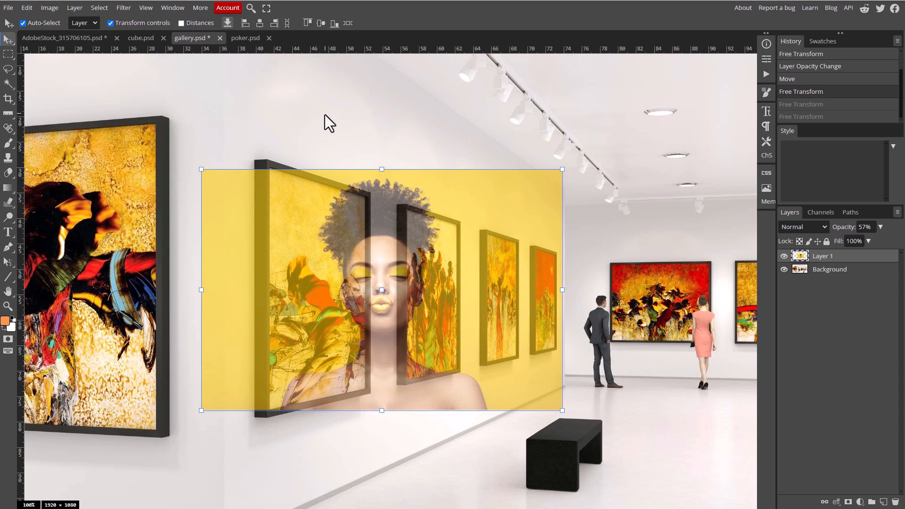
Try to distort the portrait with Free Transform by pulling its upper-left corner inward.
{"action": "left_click", "coordinate": [26, 7]}
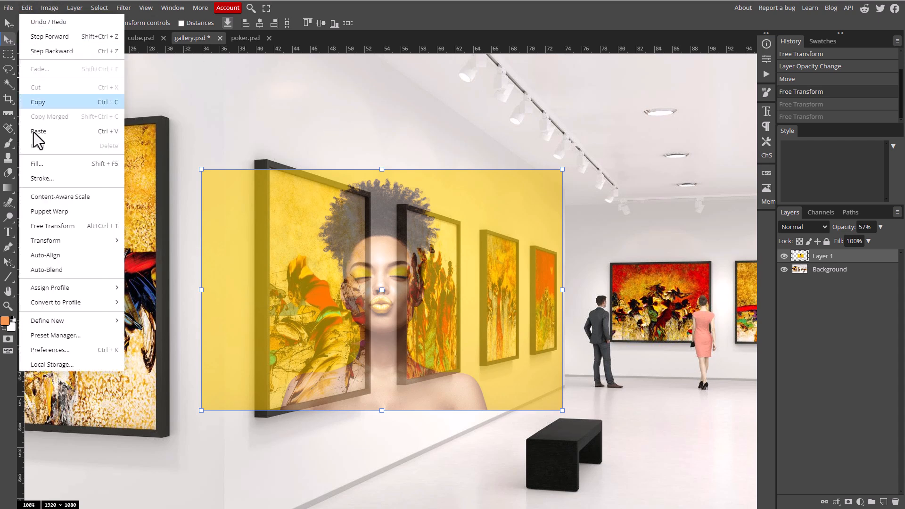
{"action": "left_click", "coordinate": [53, 225]}
{"action": "right_click", "coordinate": [298, 252]}
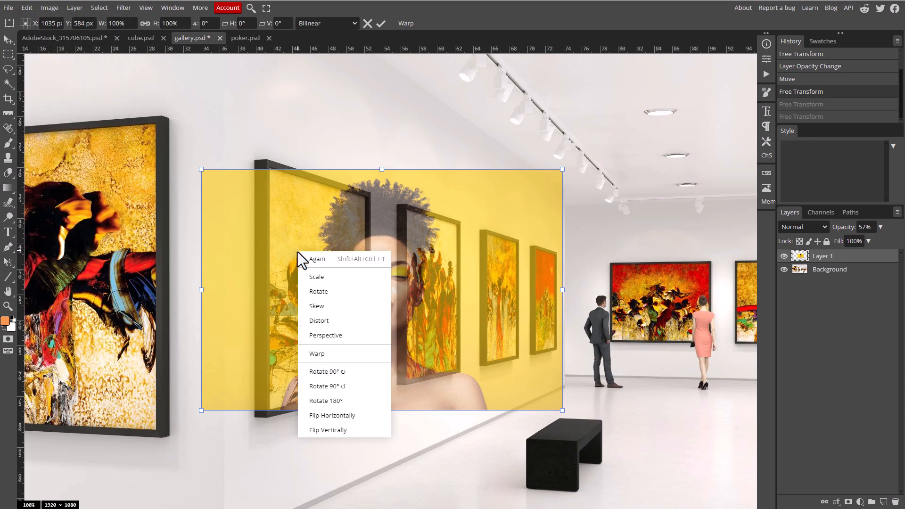
{"action": "left_click", "coordinate": [316, 322]}
{"action": "left_click_drag", "start_coordinate": [202, 171], "coordinate": [208, 193]}
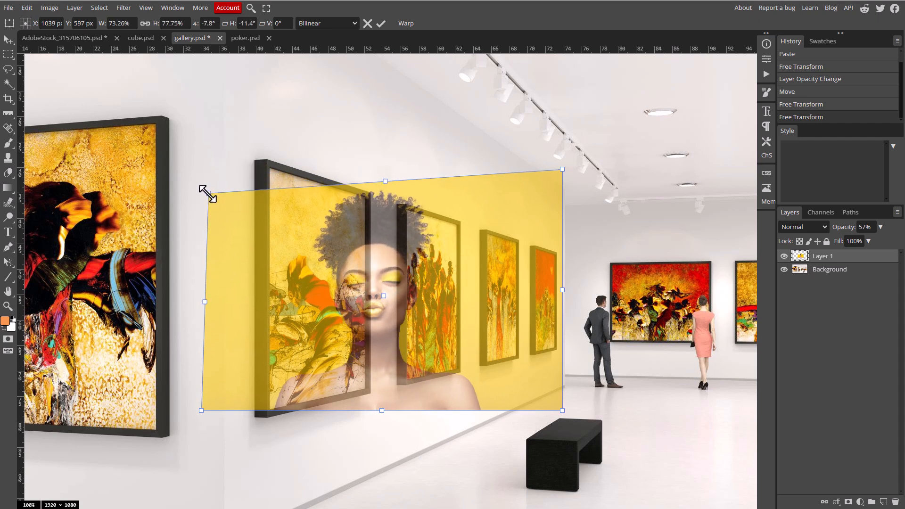
{"action": "key", "text": "Escape"}
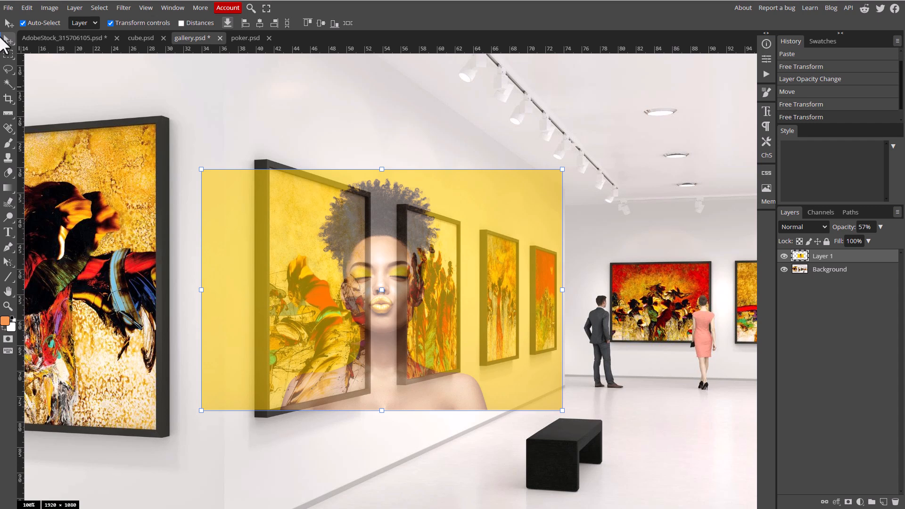
Toggle the transform controls off and on, and try resizing the portrait from its upper-left corner.
{"action": "left_click", "coordinate": [110, 23]}
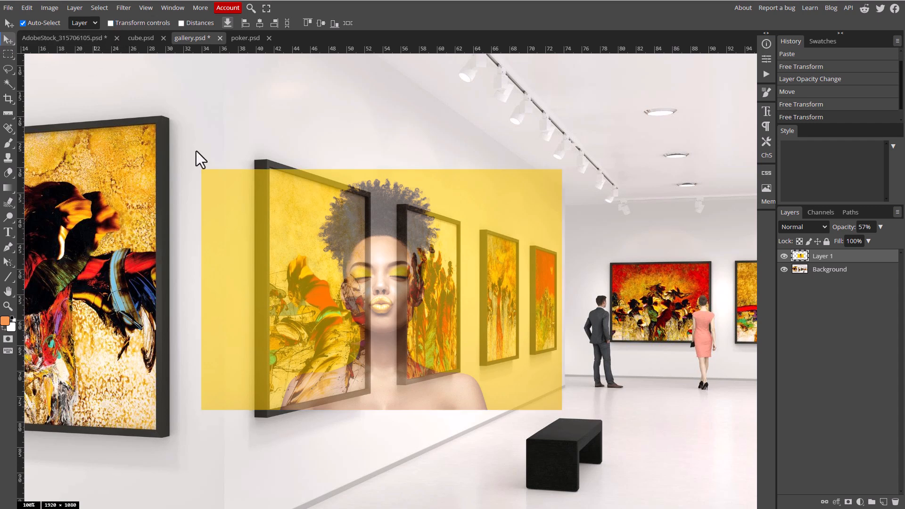
{"action": "left_click", "coordinate": [111, 23]}
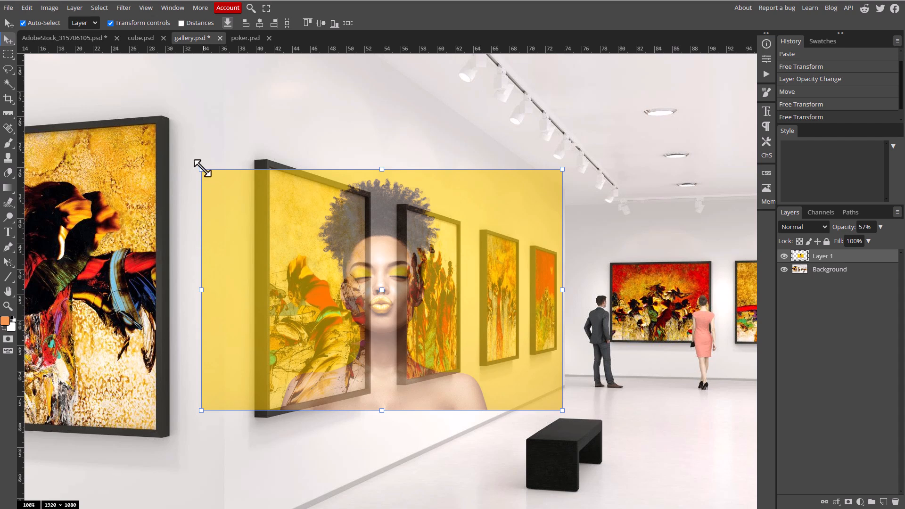
{"action": "left_click_drag", "start_coordinate": [202, 168], "coordinate": [215, 197]}
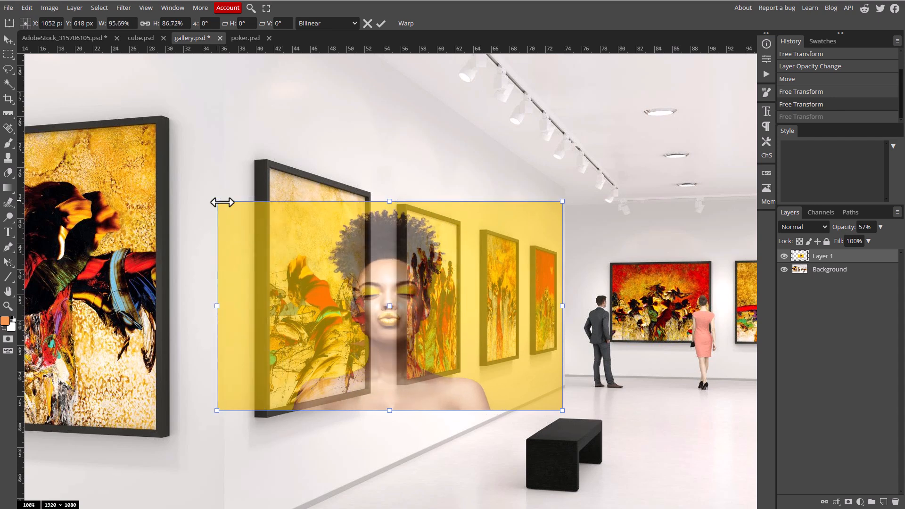
{"action": "key", "text": "Escape"}
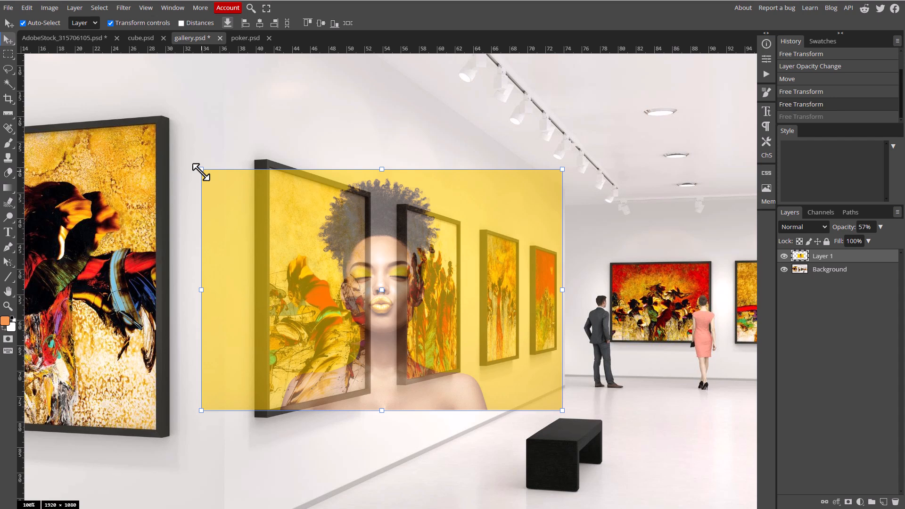
Distort the translucent portrait with Free Transform so its four corners meet the inner corners of the second picture frame, and apply it.
{"action": "left_click_drag", "start_coordinate": [201, 171], "coordinate": [268, 170]}
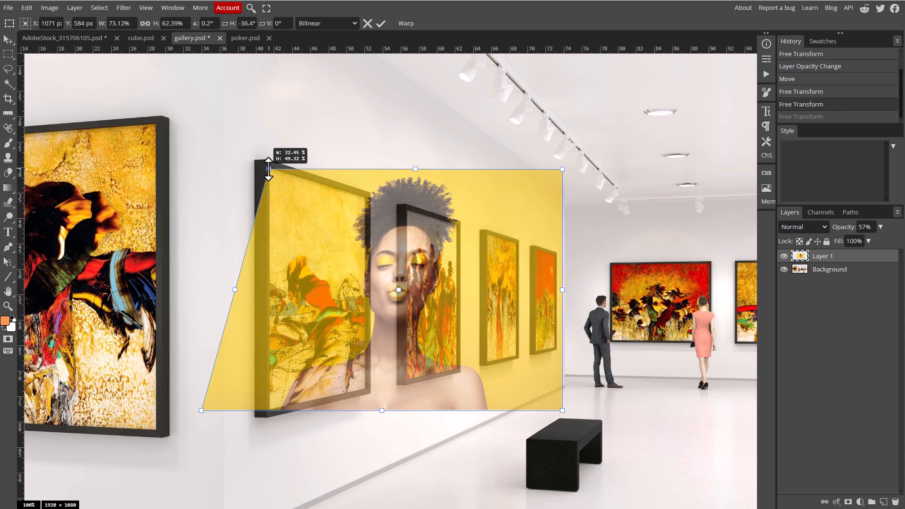
{"action": "left_click_drag", "start_coordinate": [268, 169], "coordinate": [269, 170]}
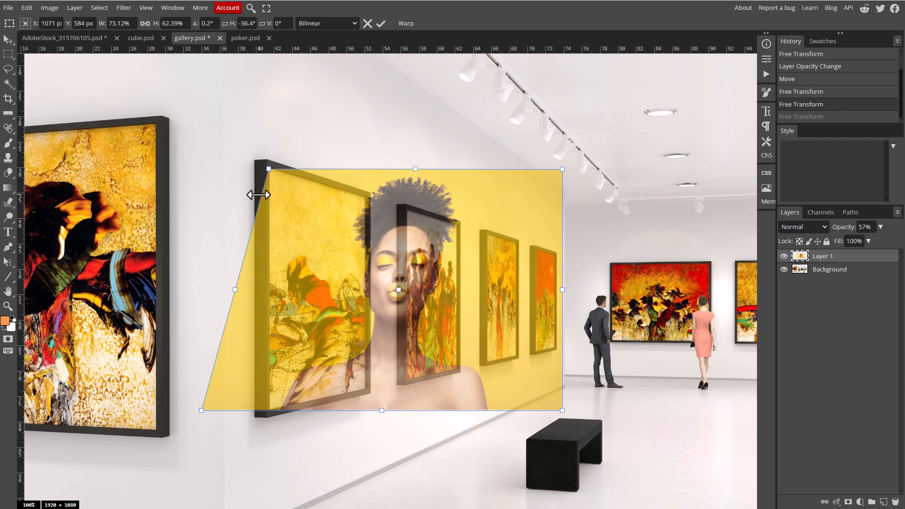
{"action": "left_click_drag", "start_coordinate": [201, 411], "coordinate": [269, 407]}
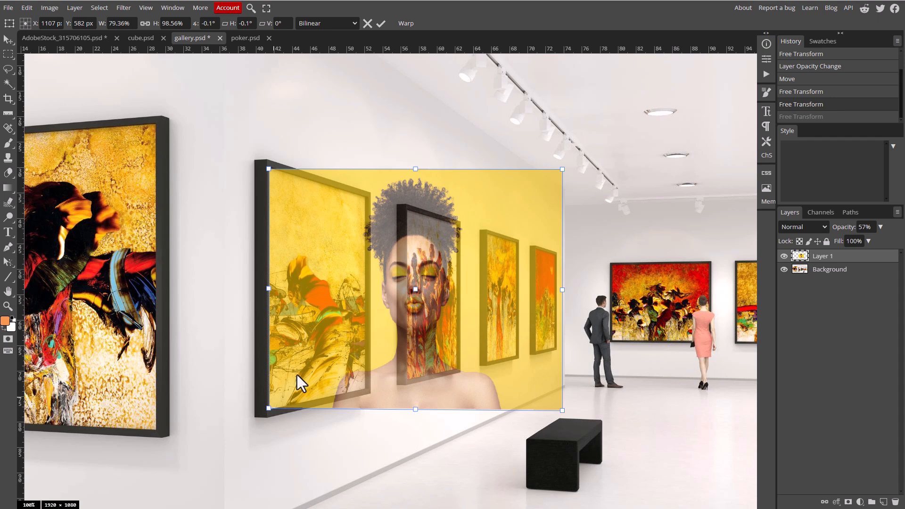
{"action": "left_click_drag", "start_coordinate": [563, 169], "coordinate": [366, 197]}
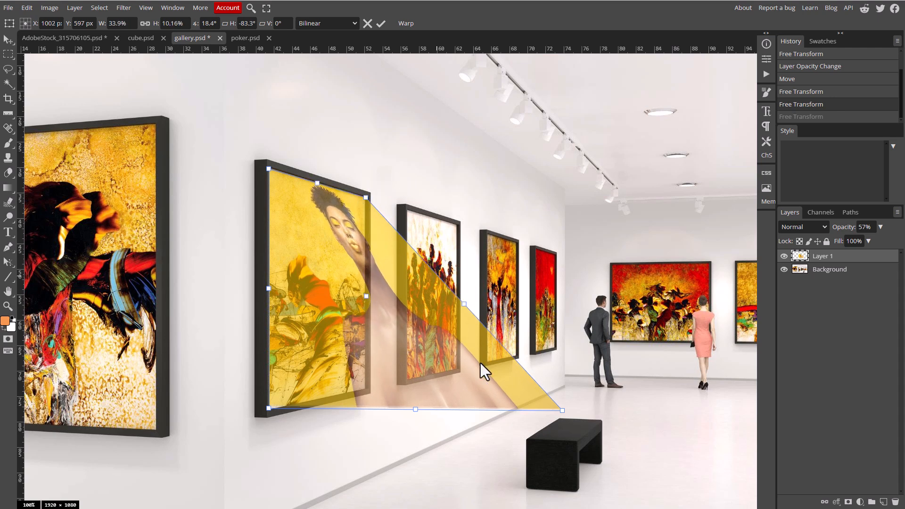
{"action": "left_click_drag", "start_coordinate": [562, 409], "coordinate": [371, 391]}
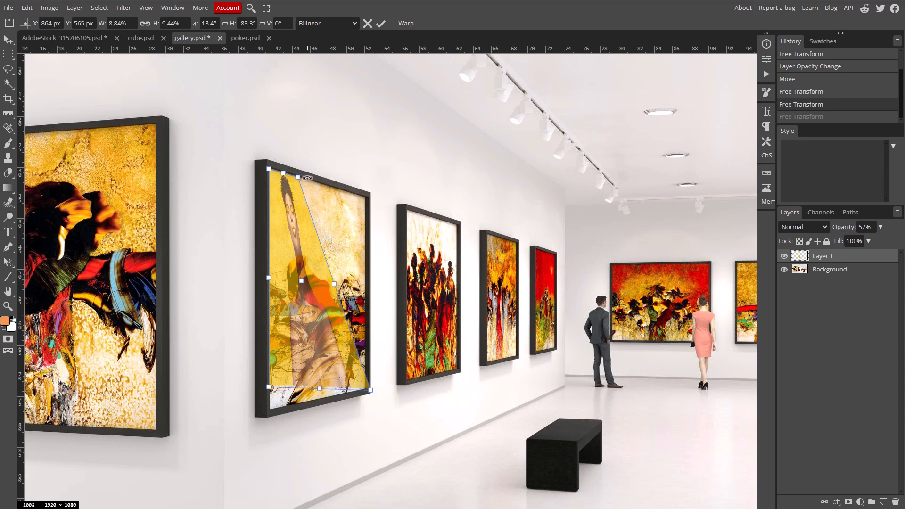
{"action": "left_click_drag", "start_coordinate": [269, 387], "coordinate": [270, 406]}
{"action": "left_click_drag", "start_coordinate": [298, 177], "coordinate": [366, 198]}
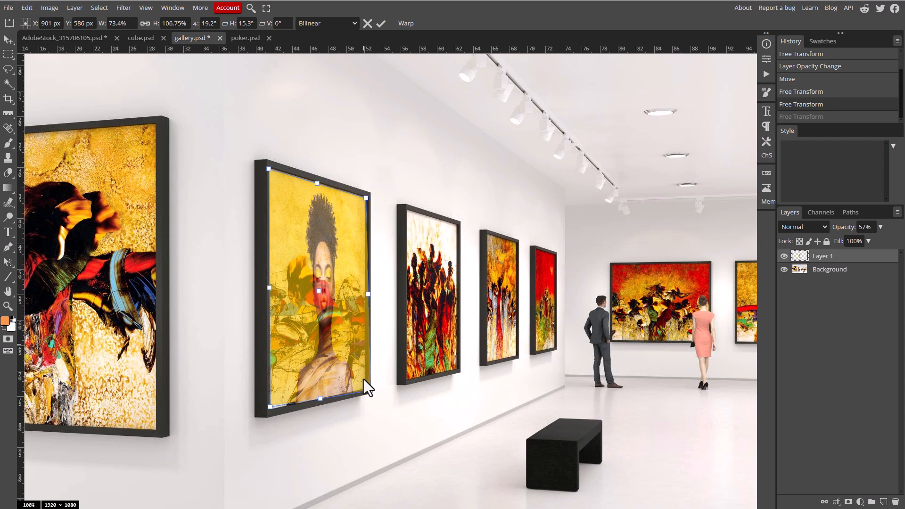
{"action": "left_click_drag", "start_coordinate": [368, 392], "coordinate": [365, 389]}
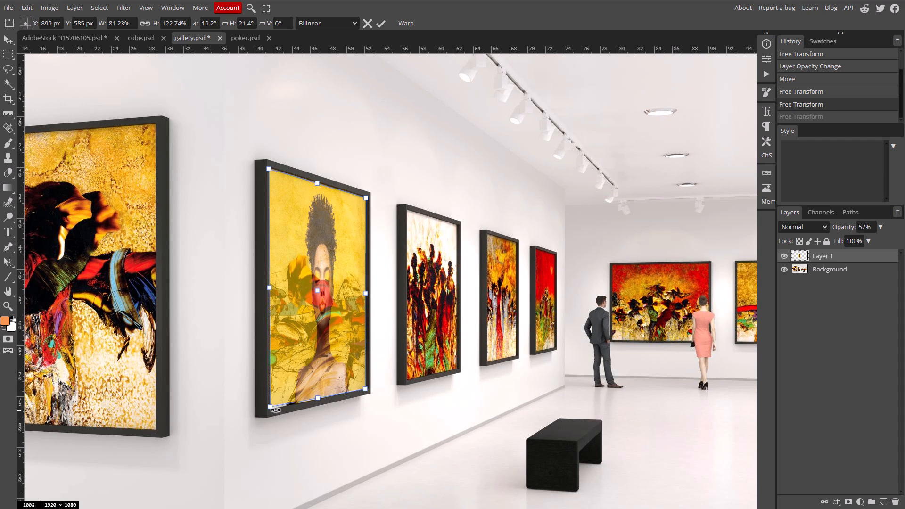
{"action": "left_click_drag", "start_coordinate": [270, 409], "coordinate": [268, 411]}
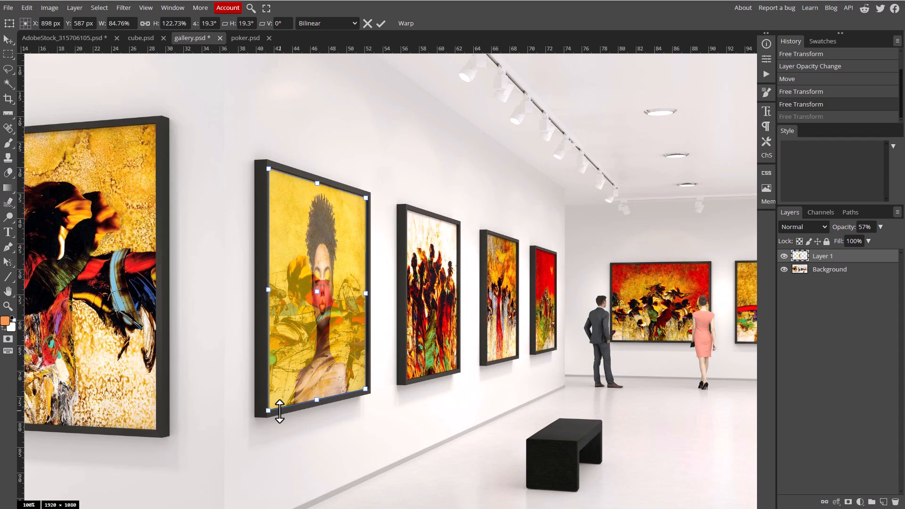
{"action": "key", "text": "Return"}
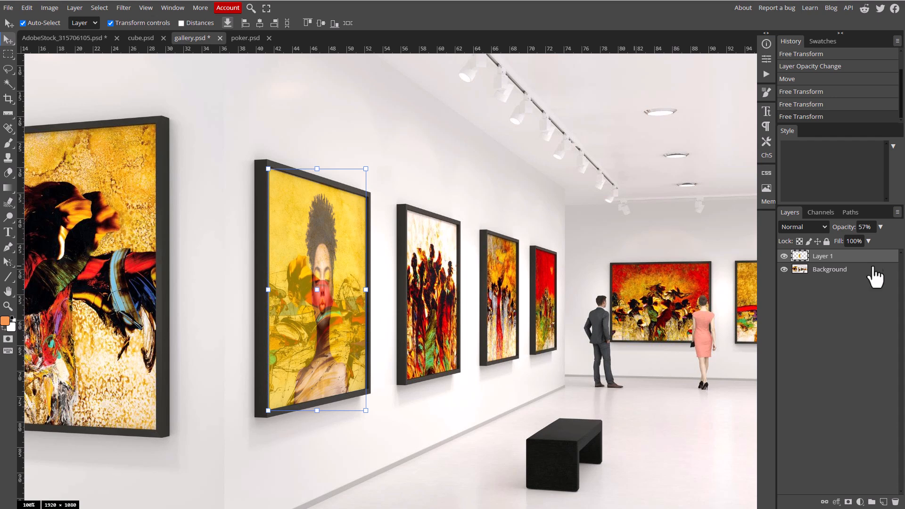
Raise the fitted portrait's opacity to 100% and deselect the layer.
{"action": "left_click", "coordinate": [880, 228]}
{"action": "left_click_drag", "start_coordinate": [870, 241], "coordinate": [882, 242]}
{"action": "left_click", "coordinate": [573, 157]}
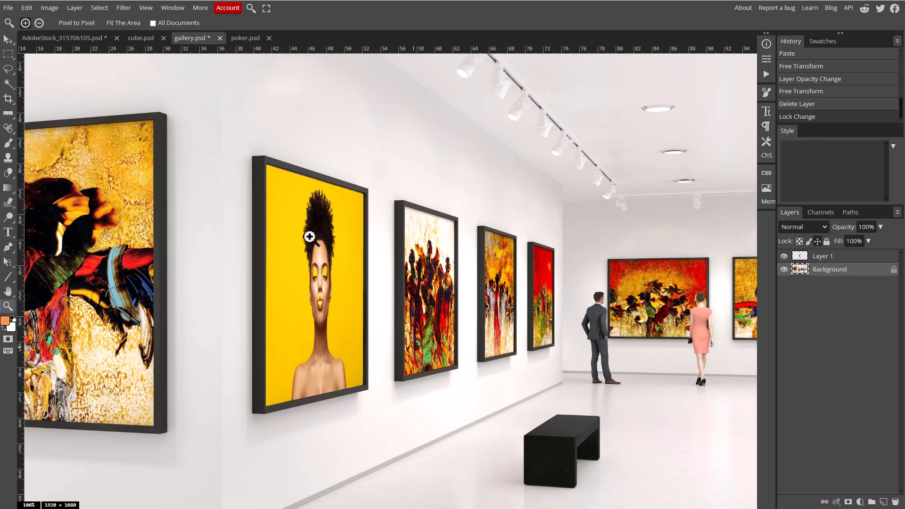
Reselect the framed portrait layer, pull its corners out of shape with Free Transform, and bring them back to the picture frame.
{"action": "left_click", "coordinate": [803, 257]}
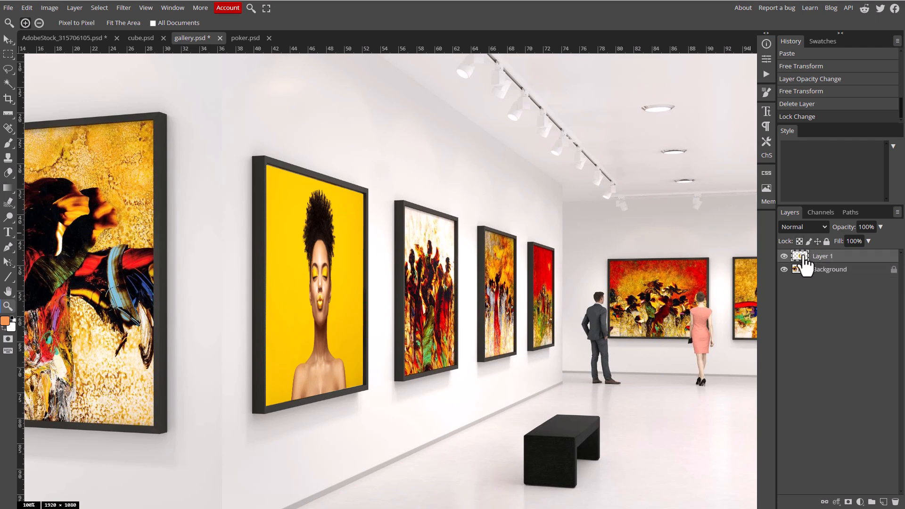
{"action": "left_click", "coordinate": [7, 40]}
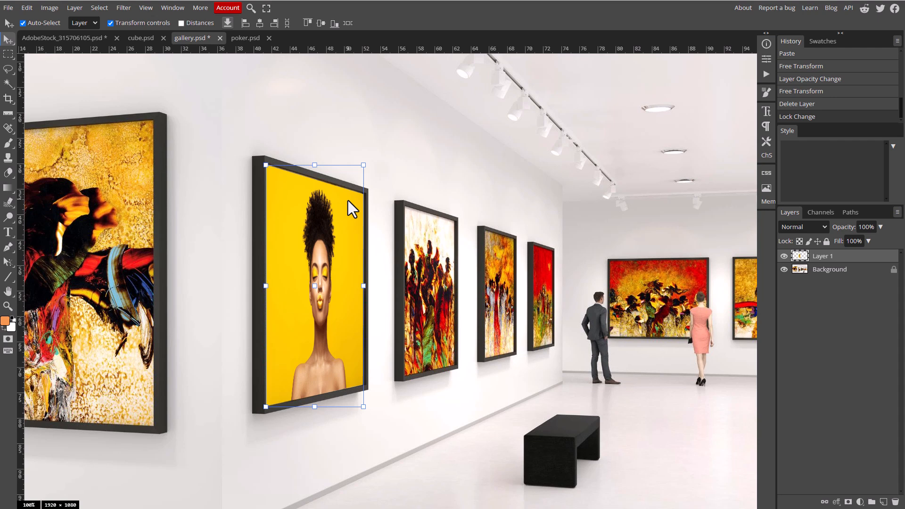
{"action": "left_click_drag", "start_coordinate": [363, 165], "coordinate": [372, 122]}
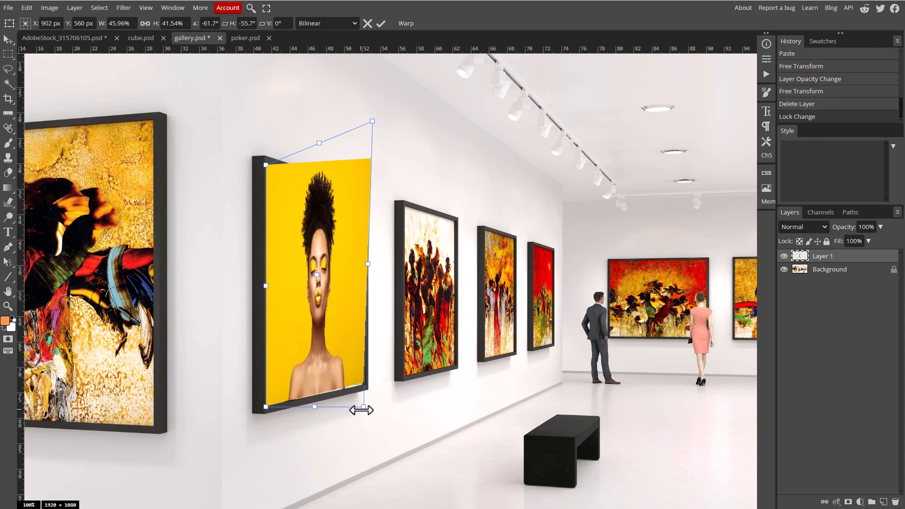
{"action": "mouse_move", "coordinate": [364, 408]}
{"action": "left_mouse_down"}
{"action": "mouse_move", "coordinate": [364, 383]}
{"action": "mouse_move", "coordinate": [348, 425]}
{"action": "mouse_move", "coordinate": [371, 406]}
{"action": "mouse_move", "coordinate": [364, 412]}
{"action": "left_mouse_up"}
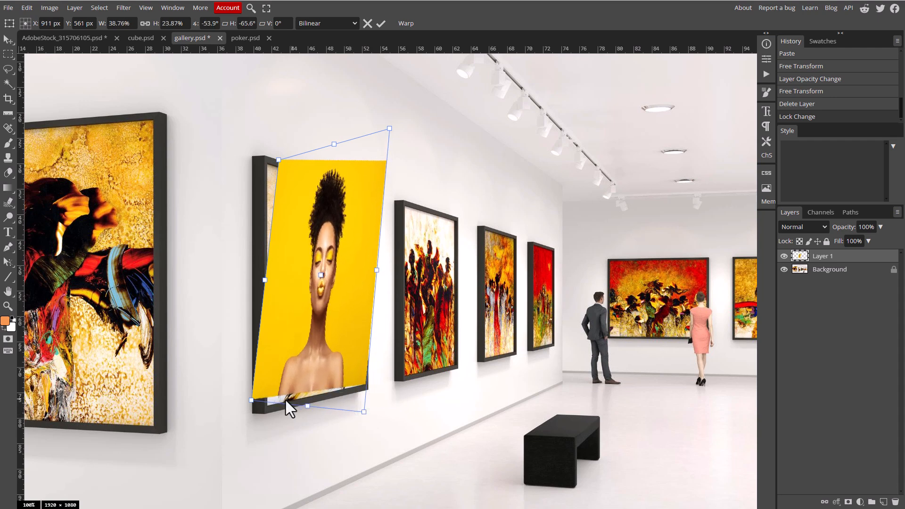
{"action": "left_click_drag", "start_coordinate": [251, 400], "coordinate": [278, 412]}
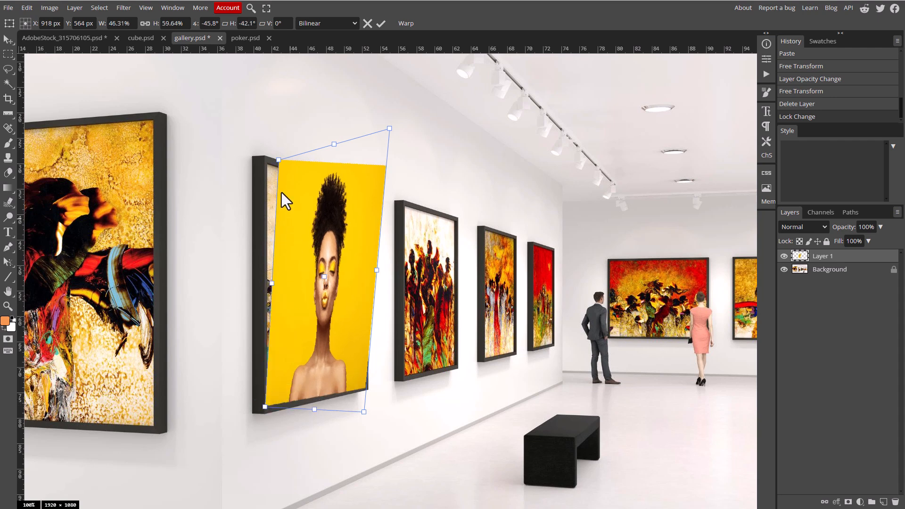
{"action": "left_click_drag", "start_coordinate": [277, 159], "coordinate": [268, 167]}
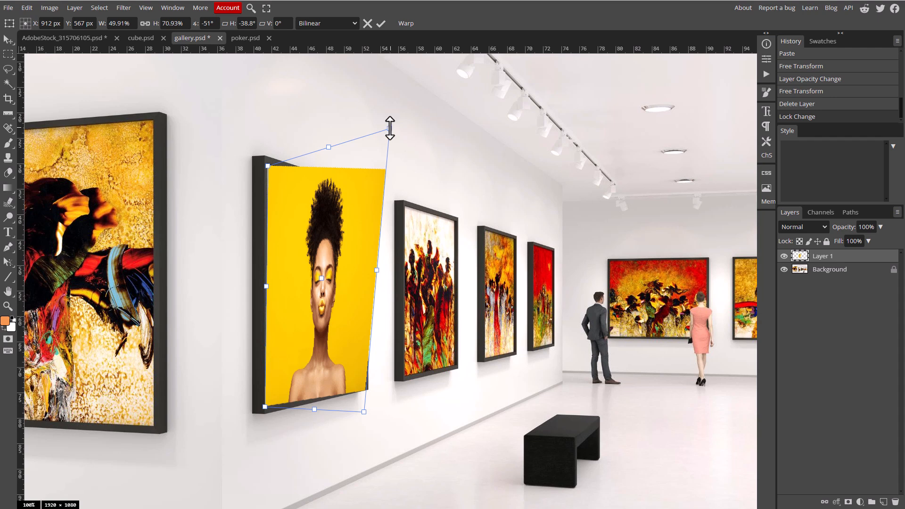
{"action": "left_click_drag", "start_coordinate": [390, 134], "coordinate": [363, 164]}
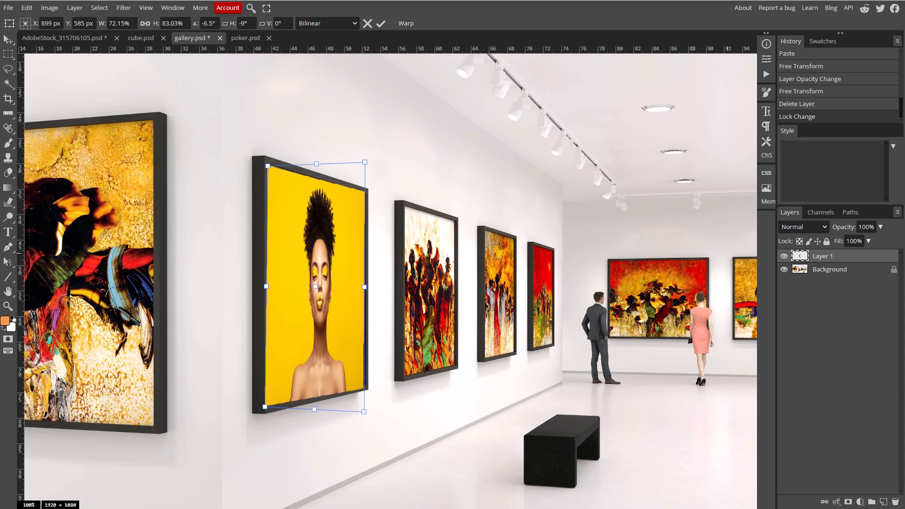
Return to the original portrait document, switch to poker.psd and paste the portrait there as a new layer.
{"action": "left_click", "coordinate": [42, 35]}
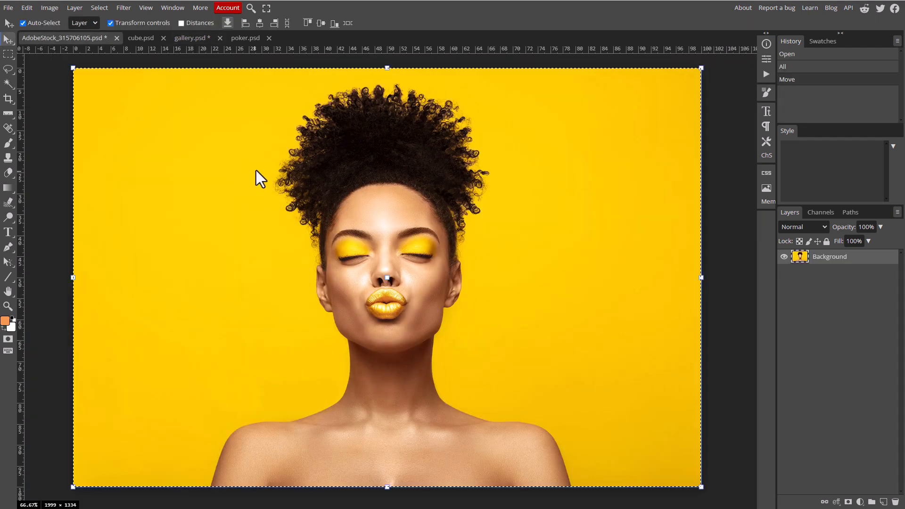
{"action": "left_click", "coordinate": [250, 39]}
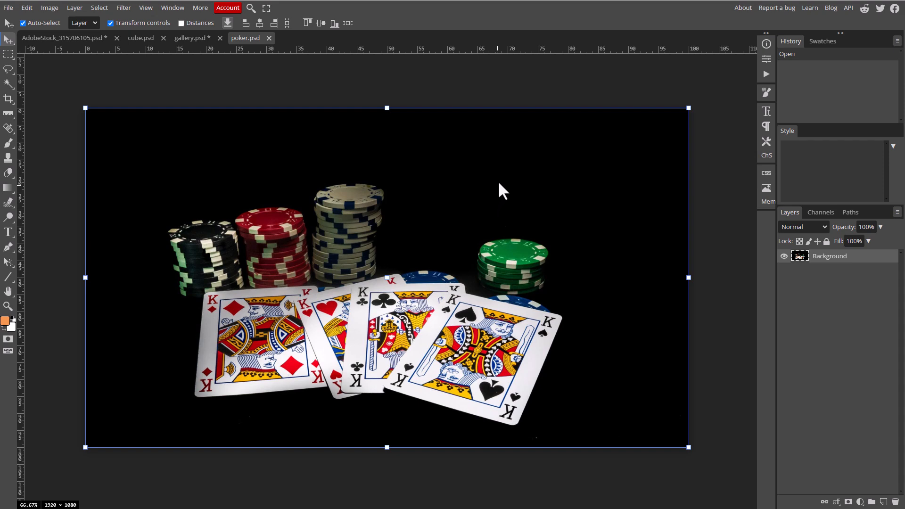
{"action": "key", "text": "ctrl+v"}
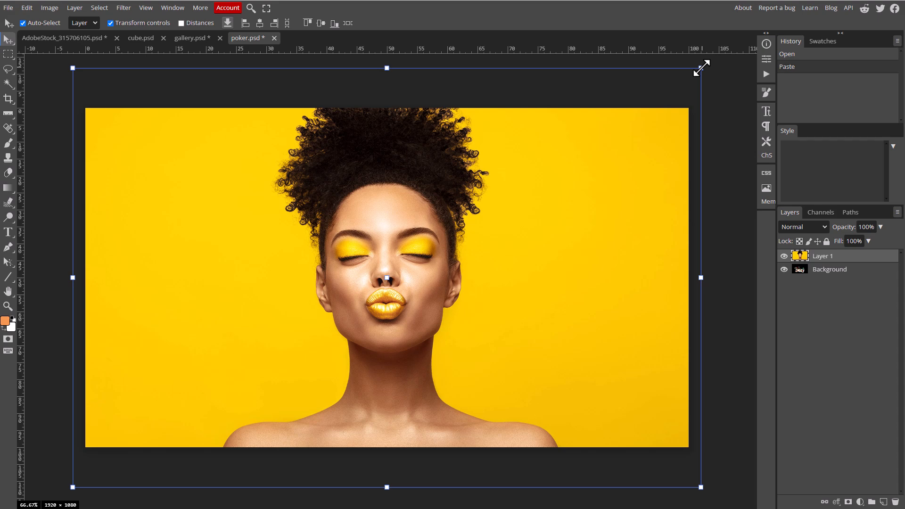
Scale the pasted portrait down to about a third of its size and place it over the king of diamonds card.
{"action": "left_click_drag", "start_coordinate": [702, 68], "coordinate": [581, 125]}
{"action": "left_click_drag", "start_coordinate": [448, 171], "coordinate": [237, 301]}
{"action": "left_click_drag", "start_coordinate": [213, 417], "coordinate": [292, 330]}
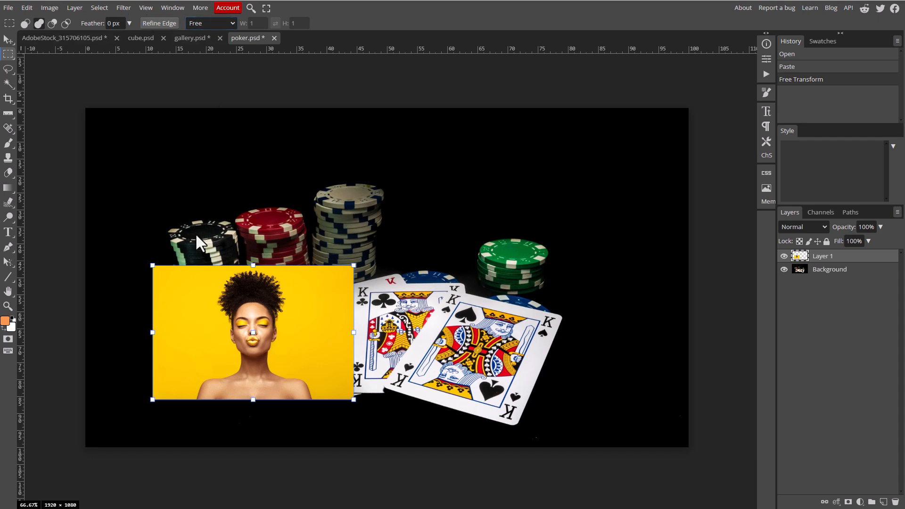
Copy a rectangular selection around the woman from Layer 1 to a new layer and hide Layer 1.
{"action": "left_click_drag", "start_coordinate": [228, 285], "coordinate": [300, 399]}
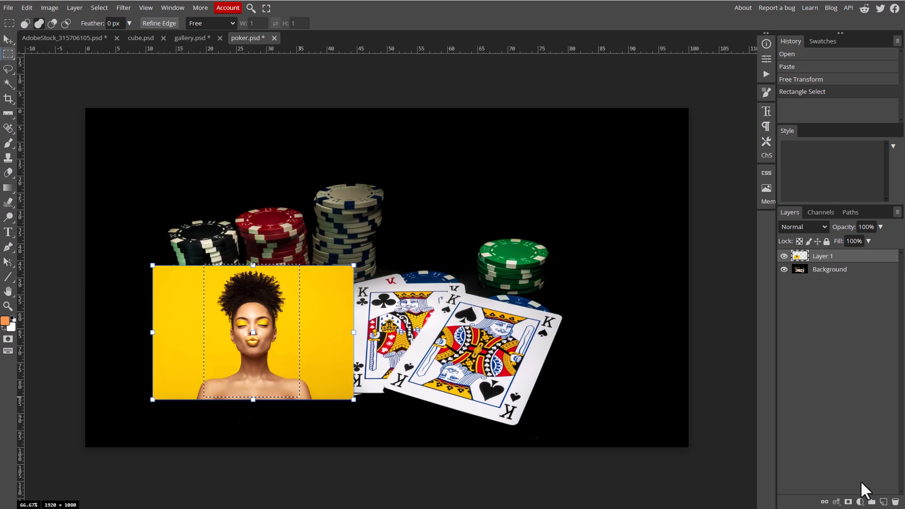
{"action": "left_click", "coordinate": [823, 257]}
{"action": "key", "text": "ctrl+j"}
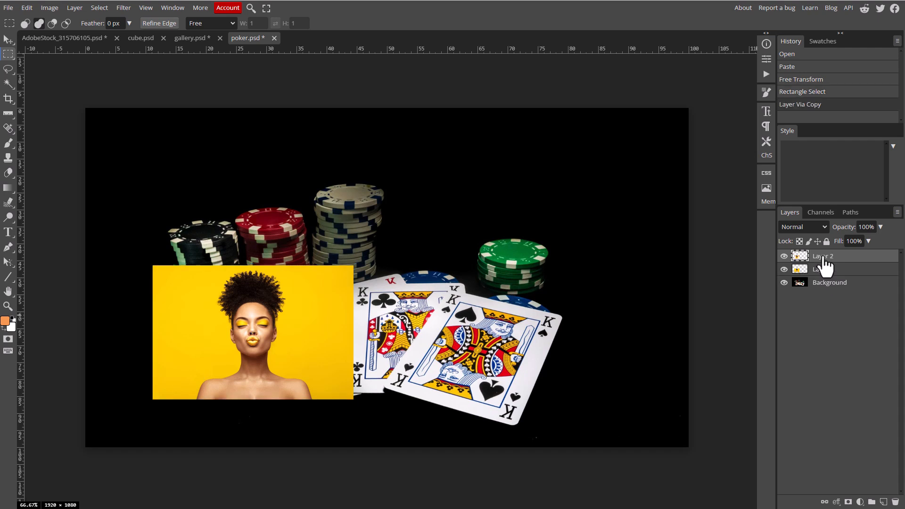
{"action": "left_click", "coordinate": [784, 269]}
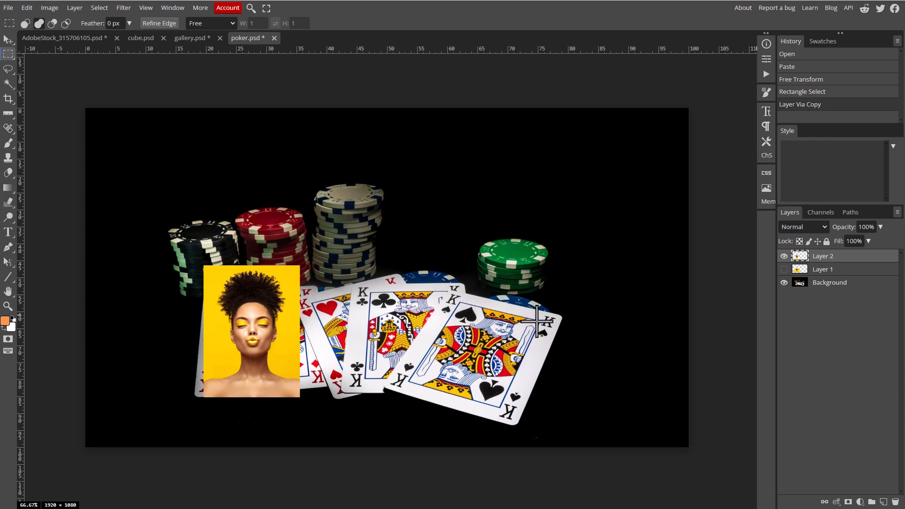
Move the cropped portrait onto the king of spades card and lower its opacity to 73%.
{"action": "left_click", "coordinate": [8, 40]}
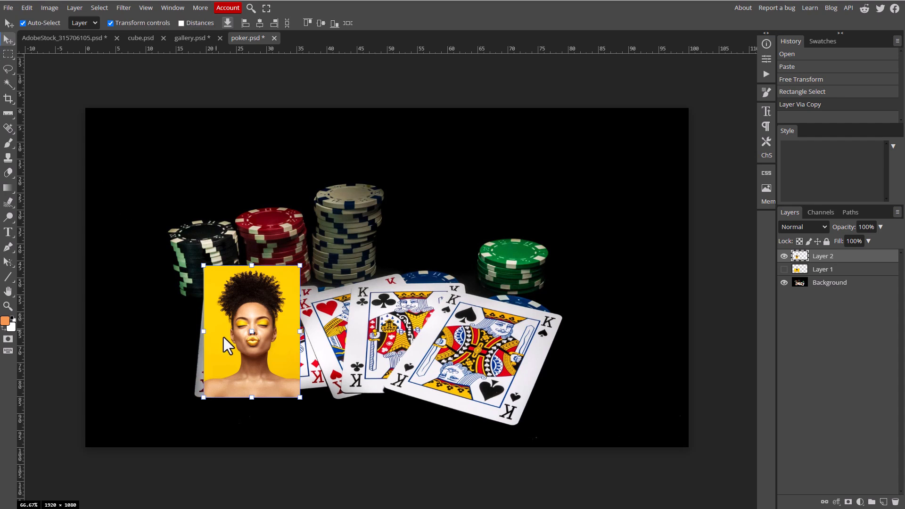
{"action": "left_click_drag", "start_coordinate": [241, 325], "coordinate": [462, 339]}
{"action": "left_click", "coordinate": [868, 241]}
{"action": "left_click", "coordinate": [867, 240]}
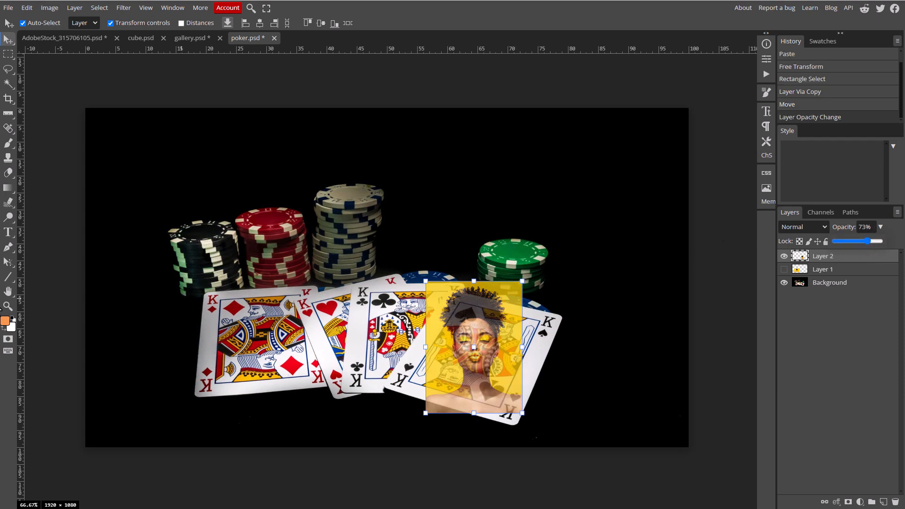
Distort the cropped portrait with Free Transform so its four corners meet the blue inner border of the king of spades, and apply it.
{"action": "left_click", "coordinate": [8, 306]}
{"action": "left_click", "coordinate": [538, 369]}
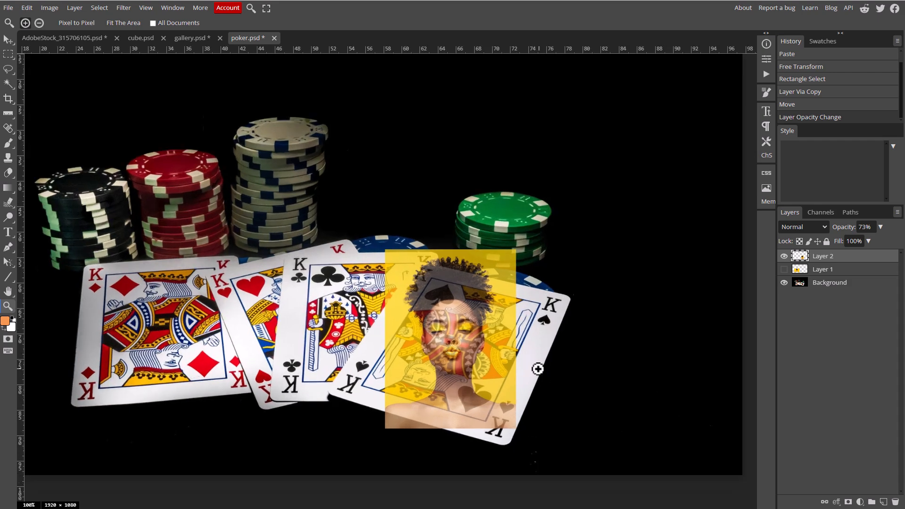
{"action": "left_click", "coordinate": [536, 358]}
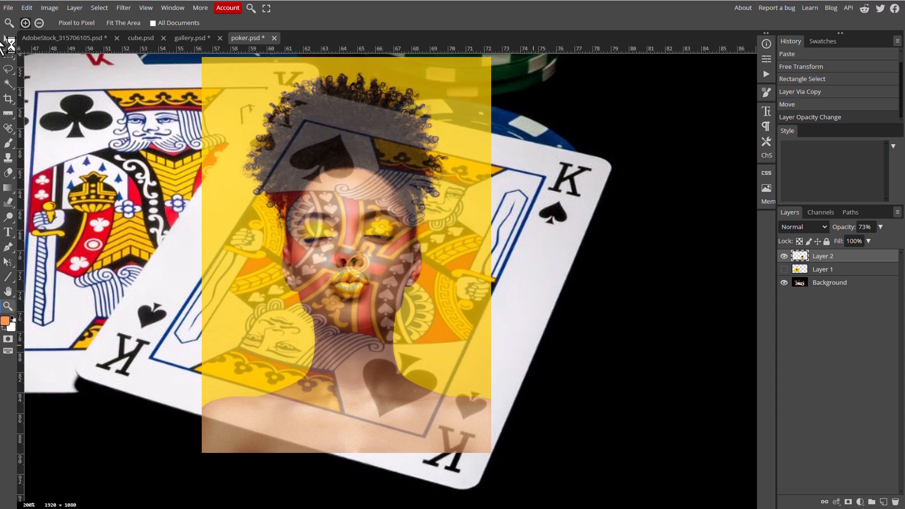
{"action": "left_click", "coordinate": [5, 40]}
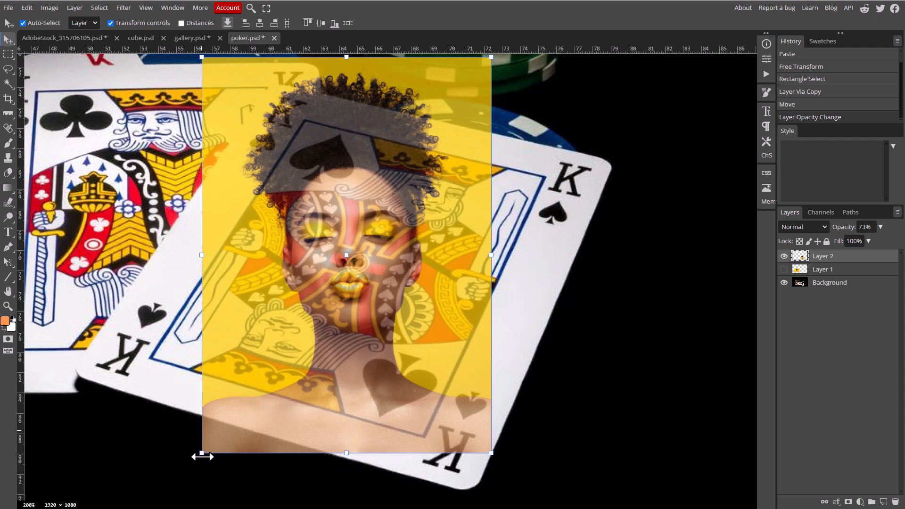
{"action": "left_click_drag", "start_coordinate": [188, 437], "coordinate": [150, 356]}
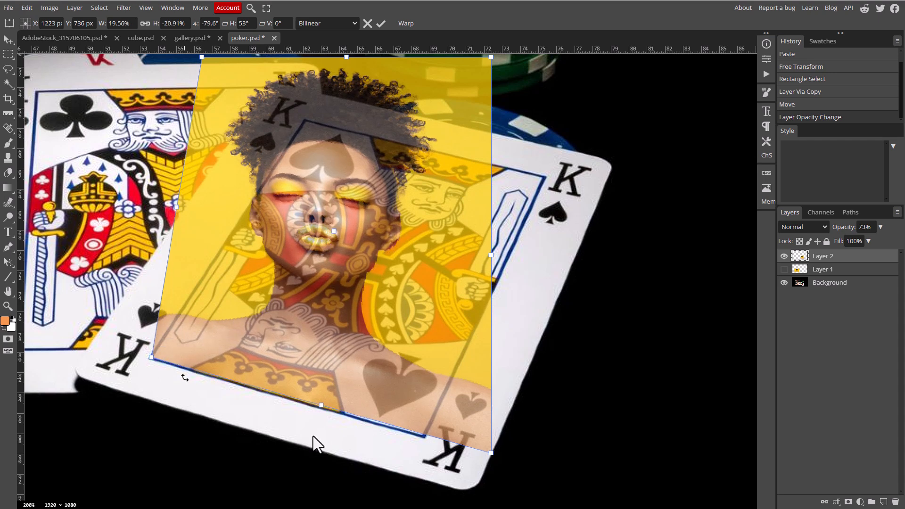
{"action": "left_click_drag", "start_coordinate": [491, 454], "coordinate": [422, 434]}
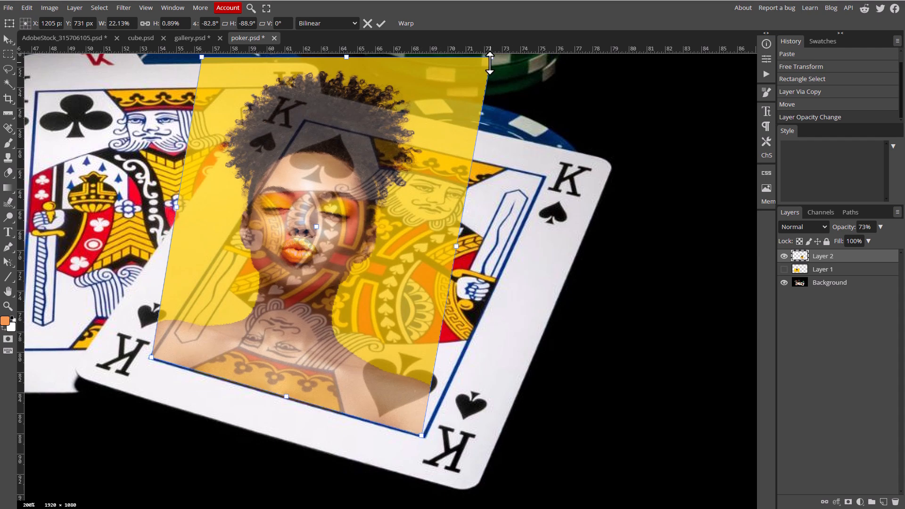
{"action": "left_click_drag", "start_coordinate": [491, 58], "coordinate": [544, 177]}
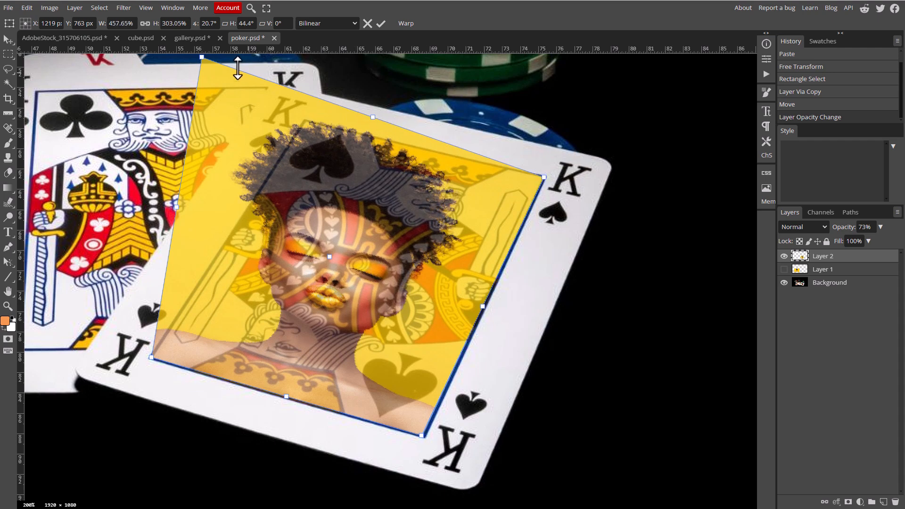
{"action": "left_click_drag", "start_coordinate": [206, 60], "coordinate": [297, 117]}
{"action": "left_click_drag", "start_coordinate": [301, 120], "coordinate": [304, 122]}
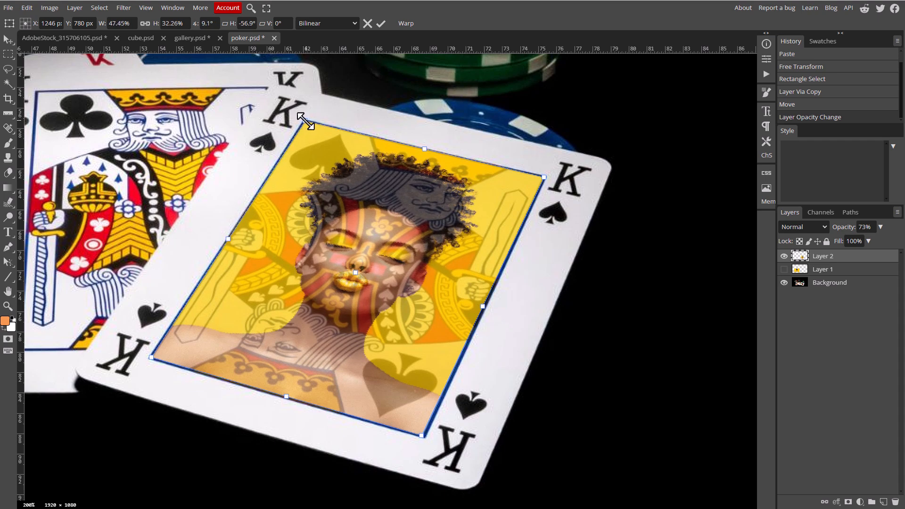
{"action": "key", "text": "Return"}
Restore the card portrait's opacity to 100% and select the Background layer instead.
{"action": "left_click", "coordinate": [878, 228]}
{"action": "left_click_drag", "start_coordinate": [868, 241], "coordinate": [904, 241]}
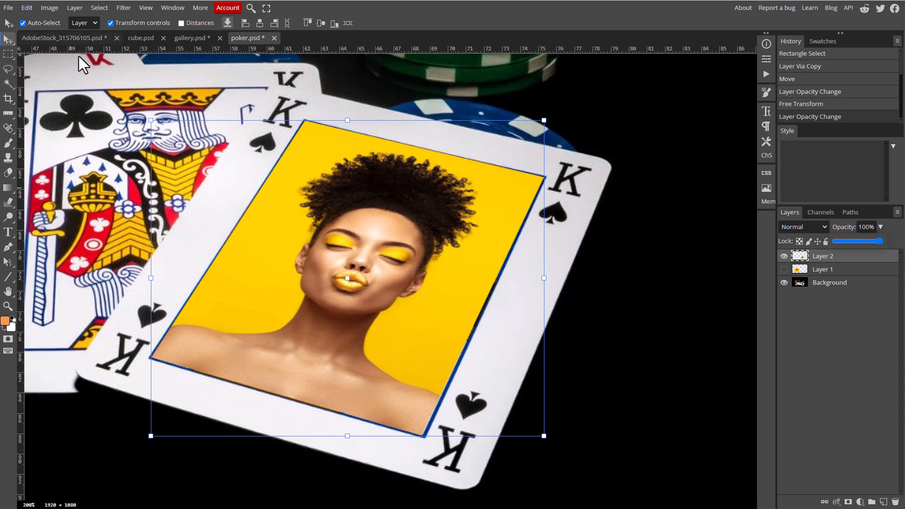
{"action": "left_click", "coordinate": [656, 347]}
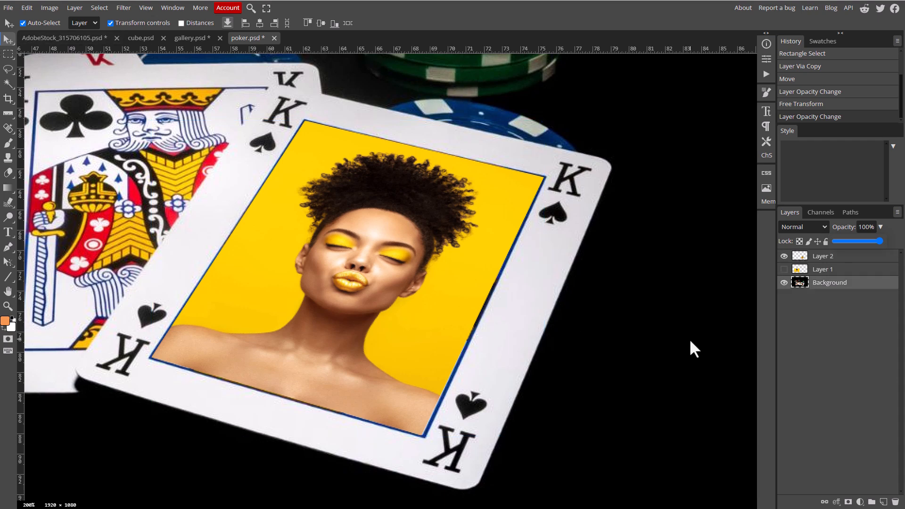
Switch to the cube.psd document and place the AdobeStock_210172566 image of the running woman into it.
{"action": "key", "text": "z"}
{"action": "key", "text": "alt"}
{"action": "left_click", "coordinate": [663, 335], "text": "alt"}
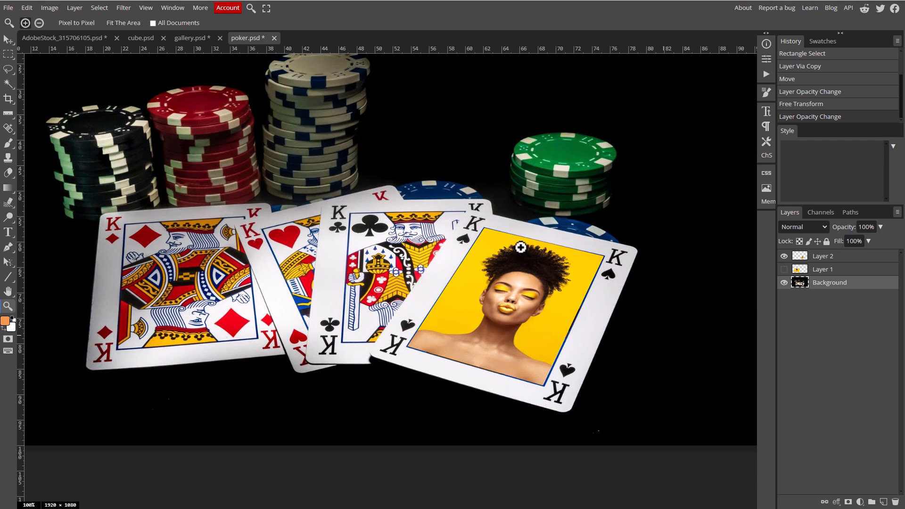
{"action": "left_click", "coordinate": [135, 37]}
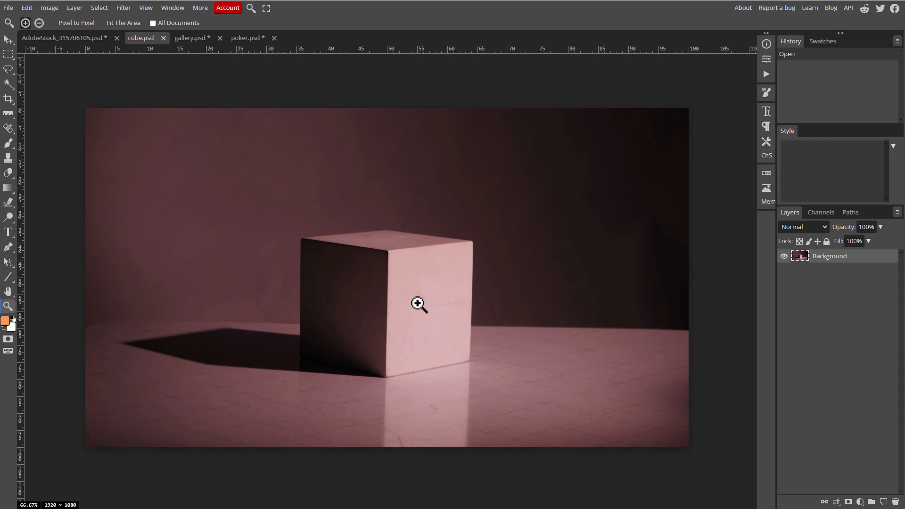
{"action": "left_click", "coordinate": [10, 7]}
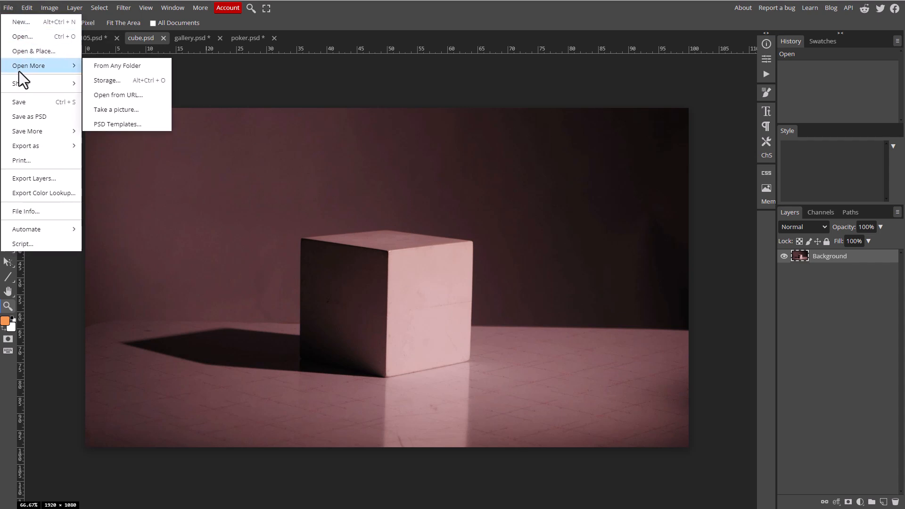
{"action": "left_click", "coordinate": [26, 50]}
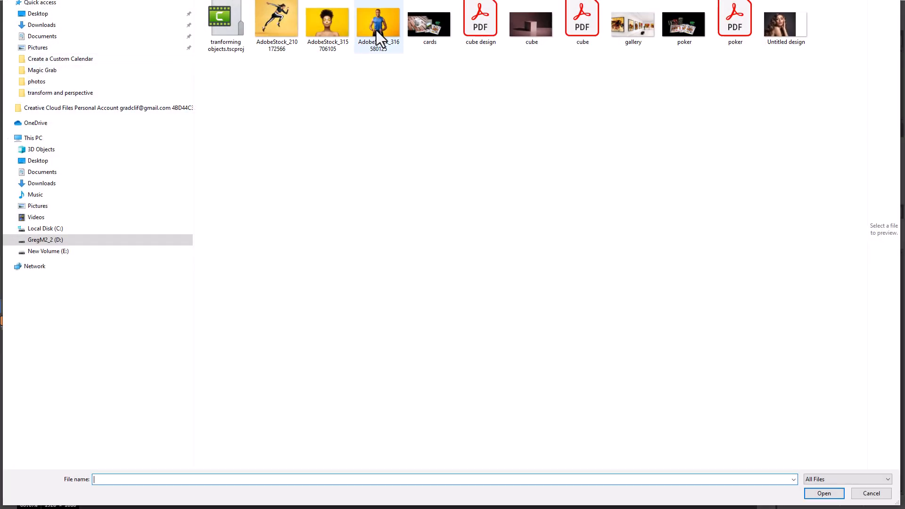
{"action": "left_click", "coordinate": [276, 25]}
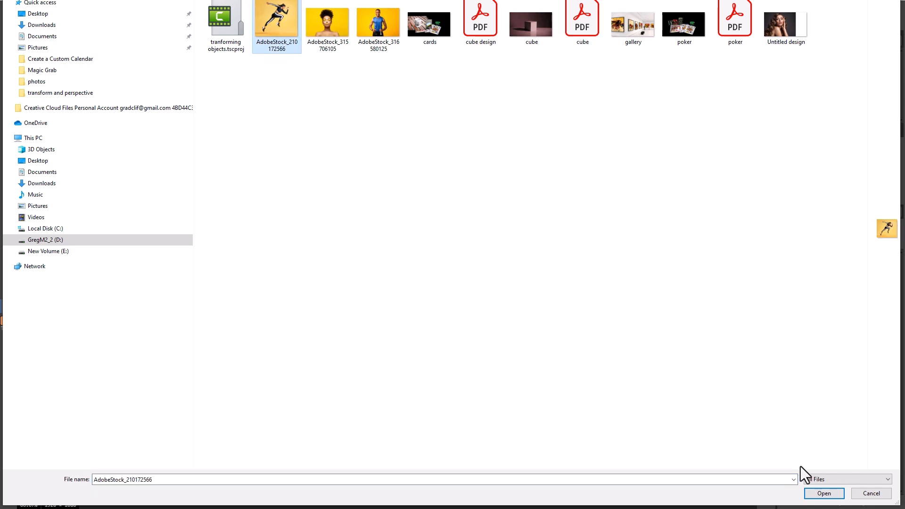
{"action": "left_click", "coordinate": [823, 495]}
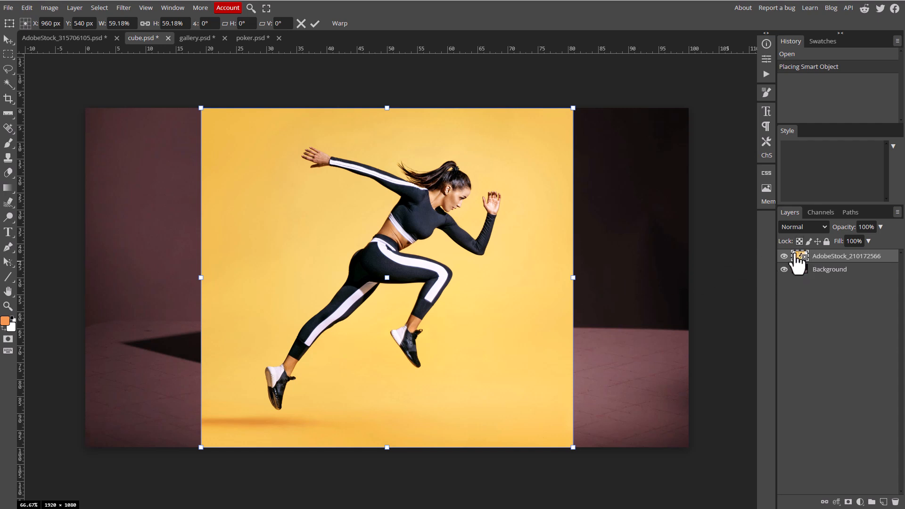
Commit the placed running-woman image at its initial size and lower its layer opacity to 31%.
{"action": "left_click", "coordinate": [874, 228]}
{"action": "left_click", "coordinate": [880, 227]}
{"action": "left_click", "coordinate": [859, 240]}
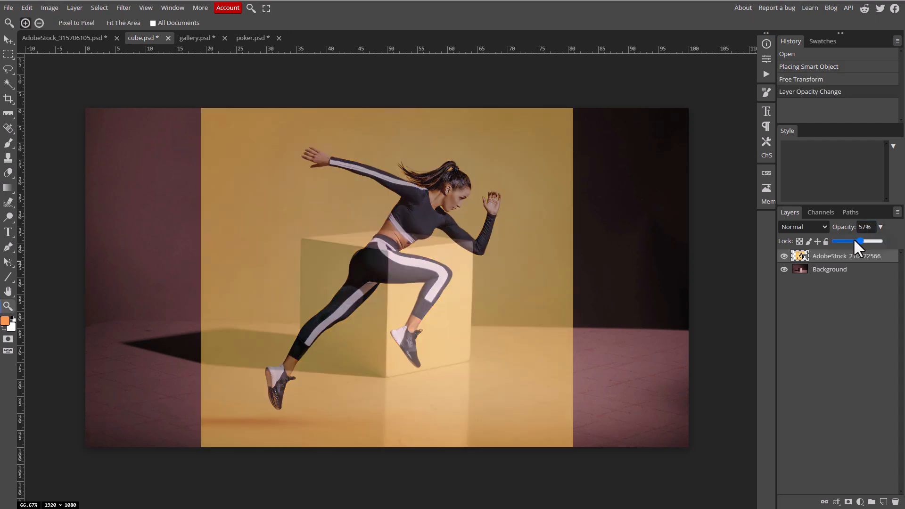
{"action": "left_click", "coordinate": [848, 239]}
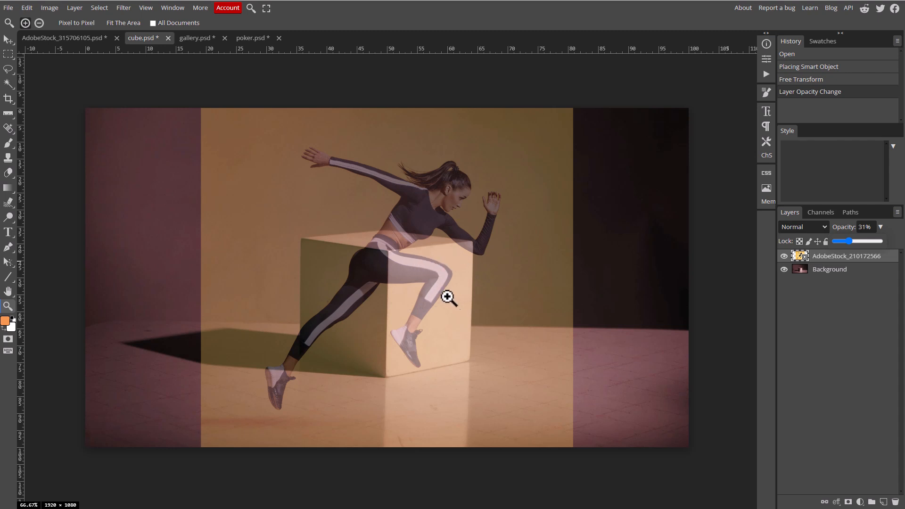
Shrink the running-woman image to about 23% by 26% over the cube's right face, and move a duplicate layer over the left face.
{"action": "left_click", "coordinate": [7, 40]}
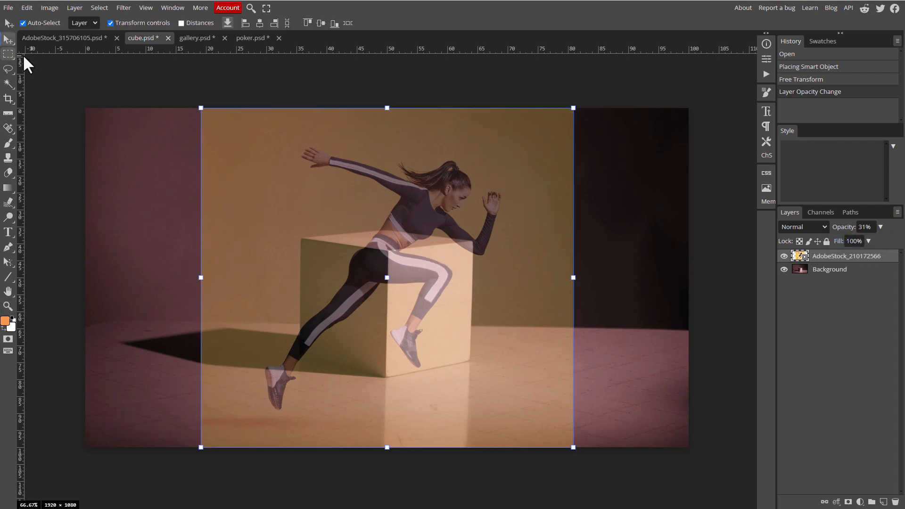
{"action": "left_click_drag", "start_coordinate": [200, 108], "coordinate": [377, 264]}
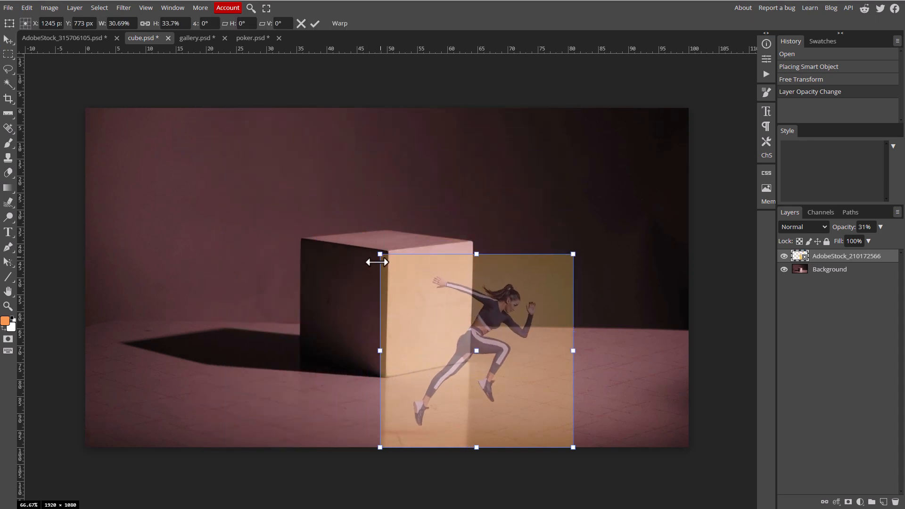
{"action": "left_click_drag", "start_coordinate": [464, 378], "coordinate": [428, 327]}
{"action": "left_click_drag", "start_coordinate": [342, 203], "coordinate": [391, 245]}
{"action": "mouse_move", "coordinate": [447, 315]}
{"action": "left_mouse_down"}
{"action": "mouse_move", "coordinate": [430, 301]}
{"action": "mouse_move", "coordinate": [439, 309]}
{"action": "left_mouse_up"}
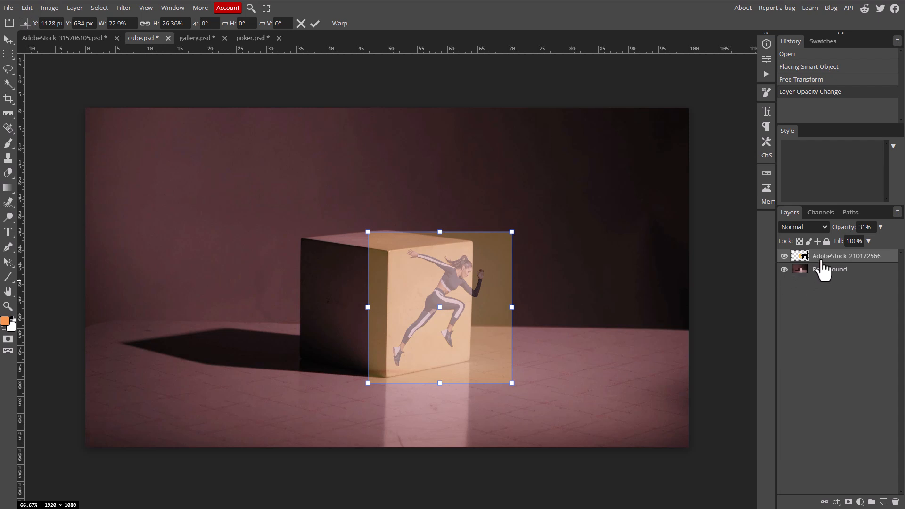
{"action": "key", "text": "Return"}
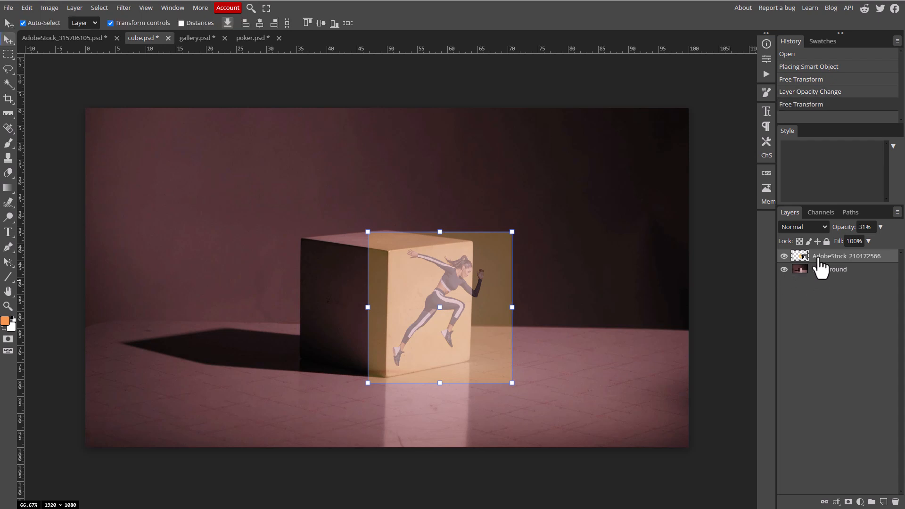
{"action": "key", "text": "ctrl+j"}
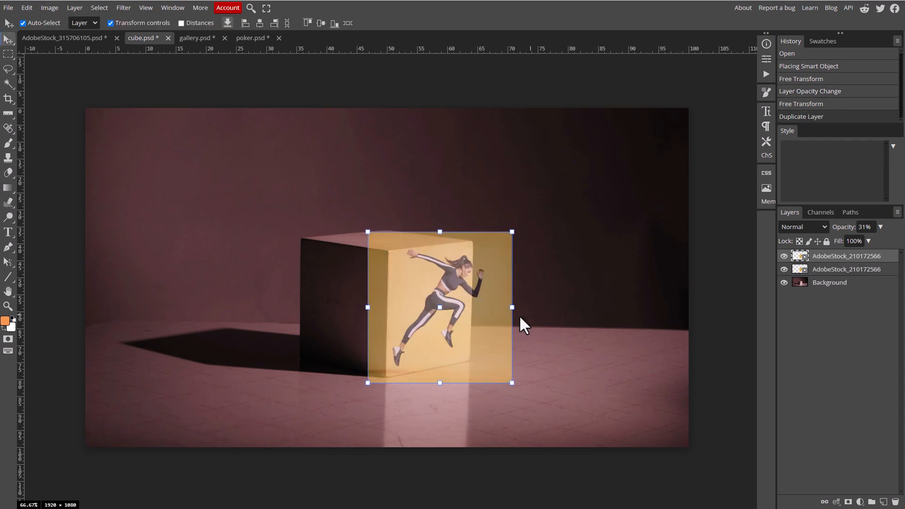
{"action": "left_click_drag", "start_coordinate": [512, 318], "coordinate": [296, 315]}
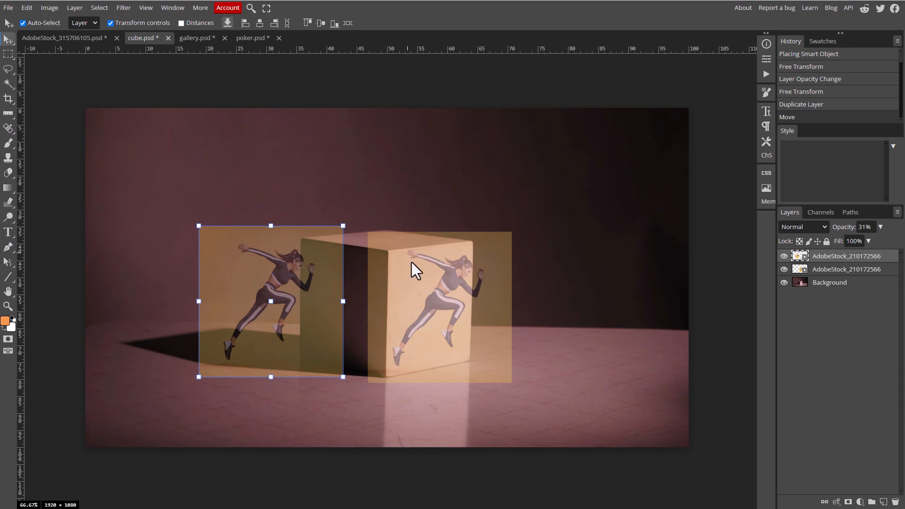
Distort the lower AdobeStock_210172566 layer so its four corners meet the corners of the cube's right face, and apply the transform.
{"action": "key", "text": "z"}
{"action": "left_click", "coordinate": [457, 316]}
{"action": "left_click", "coordinate": [452, 320]}
{"action": "key", "text": "space"}
{"action": "mouse_move", "coordinate": [394, 300]}
{"action": "left_mouse_down"}
{"action": "mouse_move", "coordinate": [400, 313]}
{"action": "mouse_move", "coordinate": [400, 298]}
{"action": "left_mouse_up"}
{"action": "key", "text": "space"}
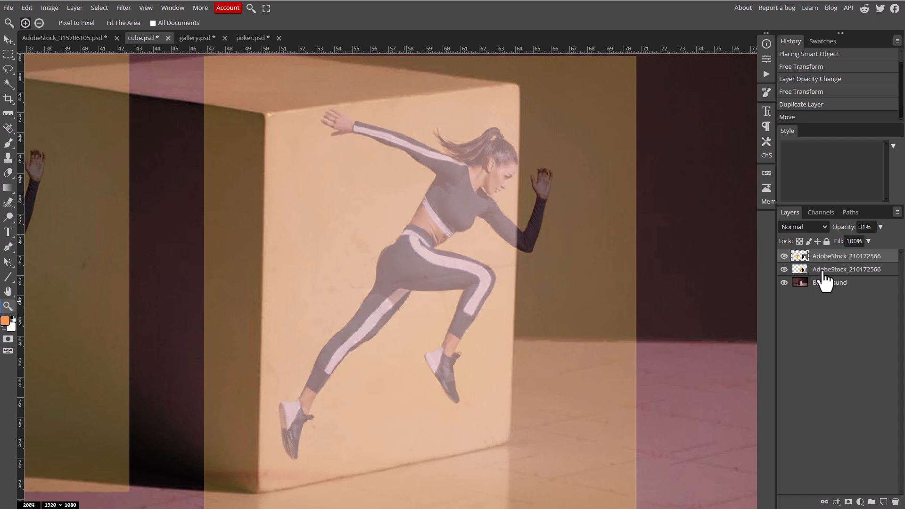
{"action": "left_click", "coordinate": [785, 271]}
{"action": "left_click", "coordinate": [784, 269]}
{"action": "left_click", "coordinate": [784, 269]}
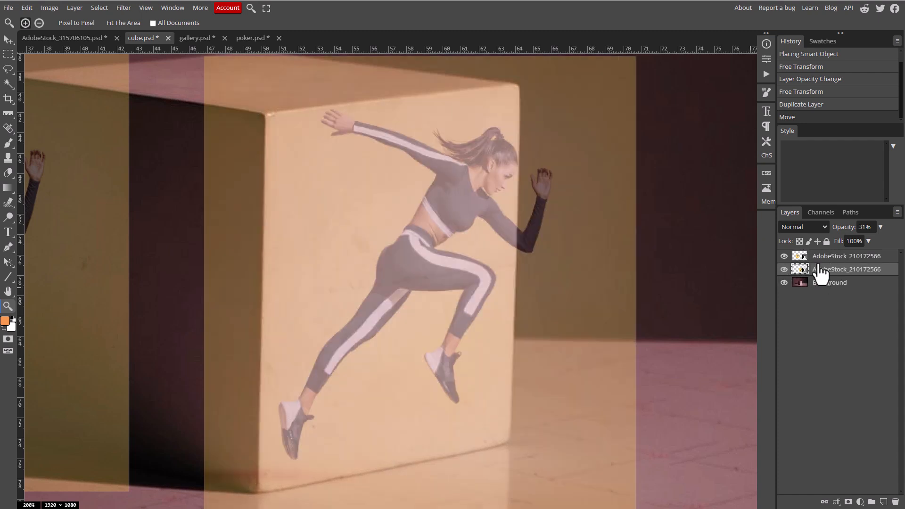
{"action": "left_click", "coordinate": [7, 40]}
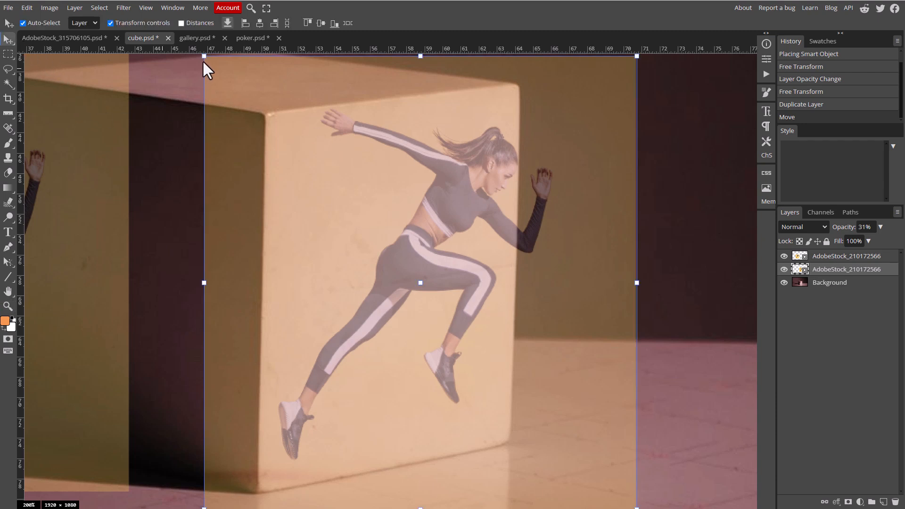
{"action": "left_click_drag", "start_coordinate": [203, 60], "coordinate": [265, 114]}
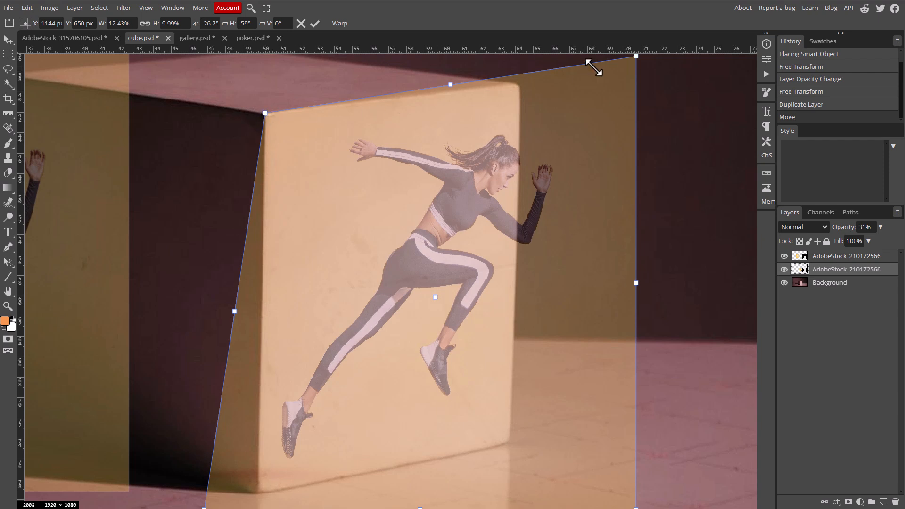
{"action": "left_click_drag", "start_coordinate": [632, 59], "coordinate": [519, 85]}
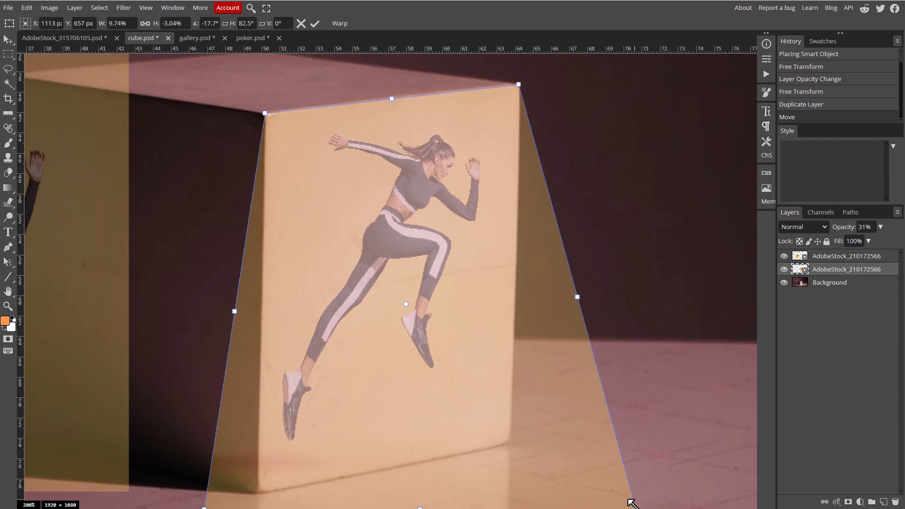
{"action": "left_click_drag", "start_coordinate": [631, 503], "coordinate": [510, 432]}
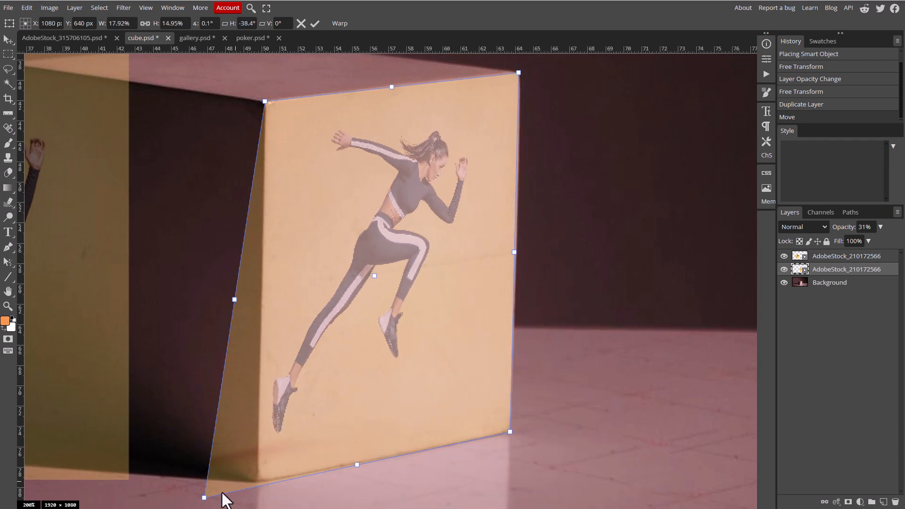
{"action": "left_click_drag", "start_coordinate": [206, 495], "coordinate": [255, 483]}
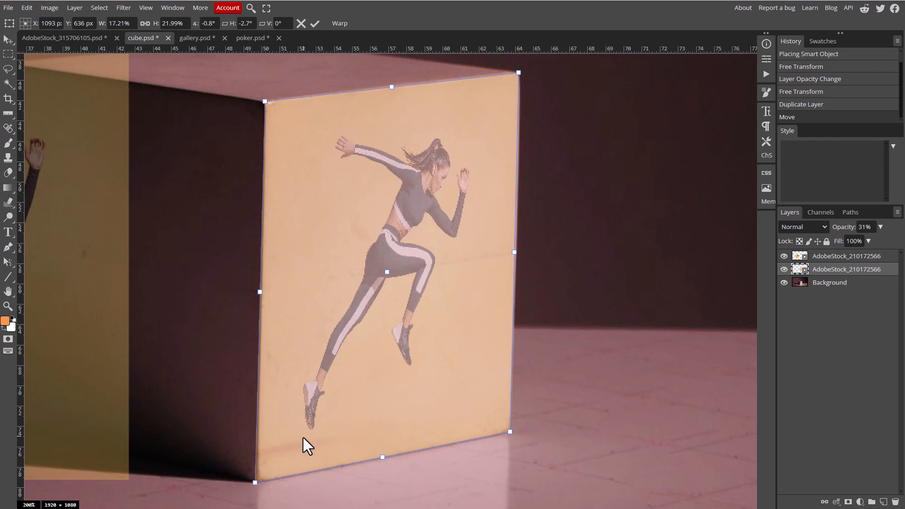
{"action": "key", "text": "Return"}
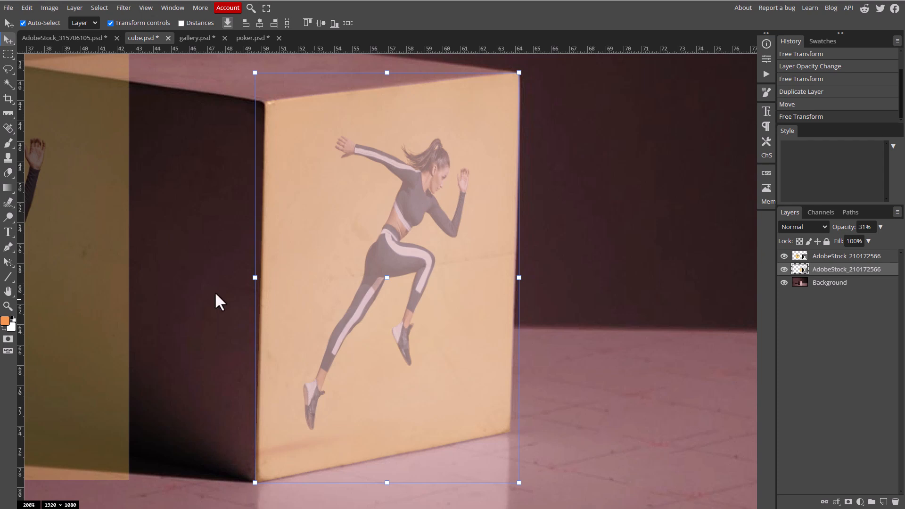
Distort the upper AdobeStock_210172566 layer so its four corners meet the corners of the cube's shaded left face, and apply the transform.
{"action": "left_click_drag", "start_coordinate": [105, 297], "coordinate": [400, 316]}
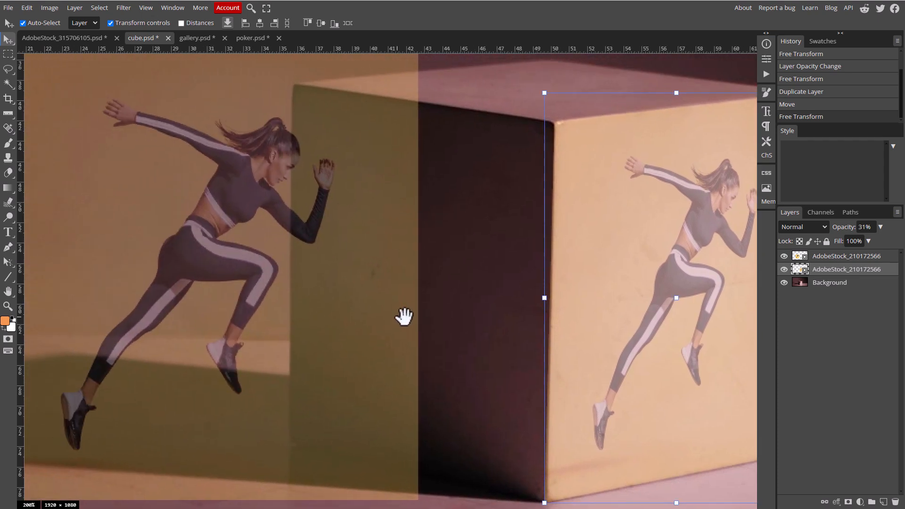
{"action": "left_click_drag", "start_coordinate": [490, 324], "coordinate": [517, 329]}
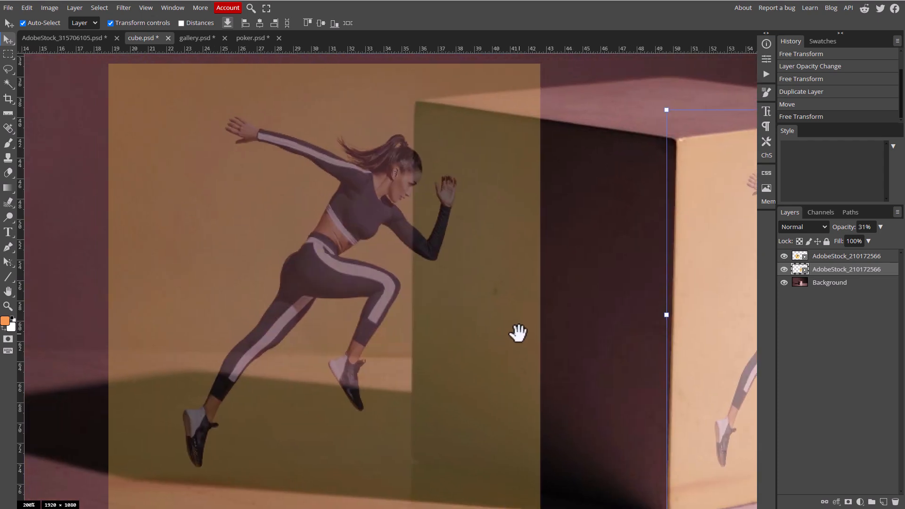
{"action": "left_click", "coordinate": [785, 256]}
{"action": "left_click", "coordinate": [785, 256]}
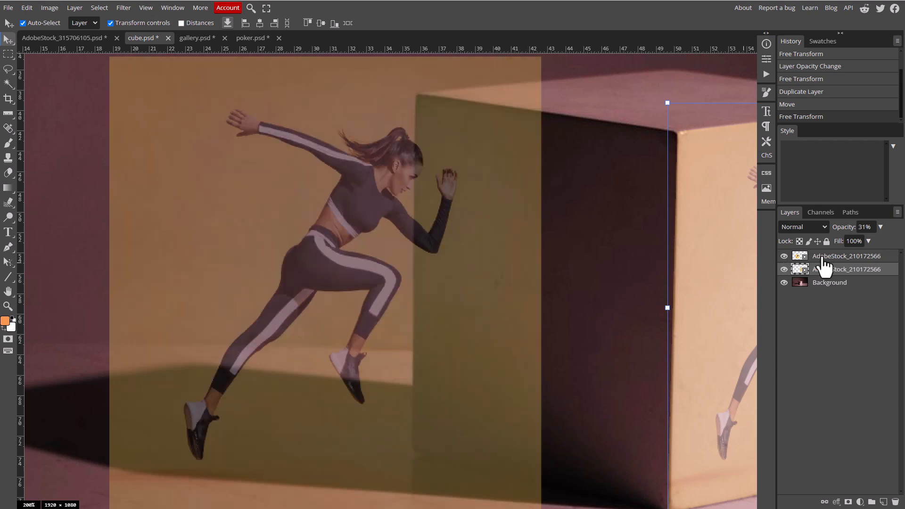
{"action": "left_click", "coordinate": [826, 257]}
{"action": "double_click", "coordinate": [840, 259]}
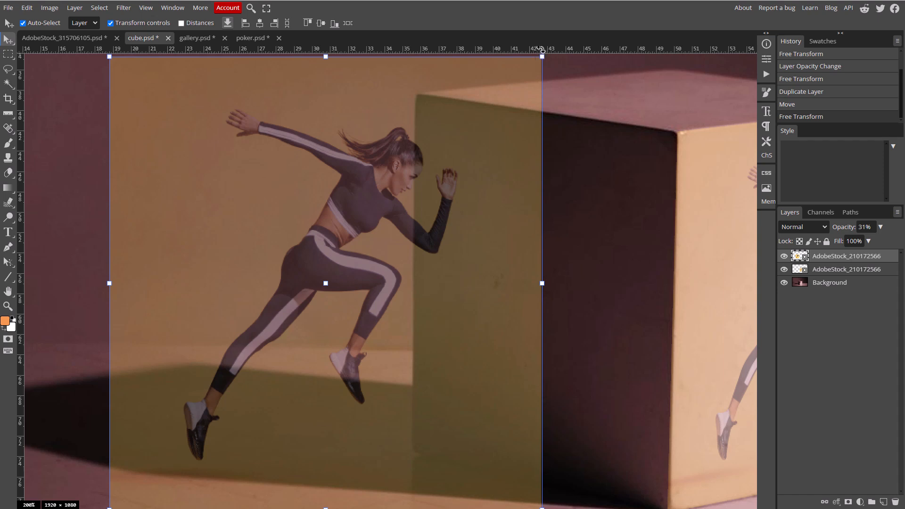
{"action": "left_click_drag", "start_coordinate": [543, 58], "coordinate": [680, 132]}
{"action": "left_click_drag", "start_coordinate": [114, 55], "coordinate": [416, 92]}
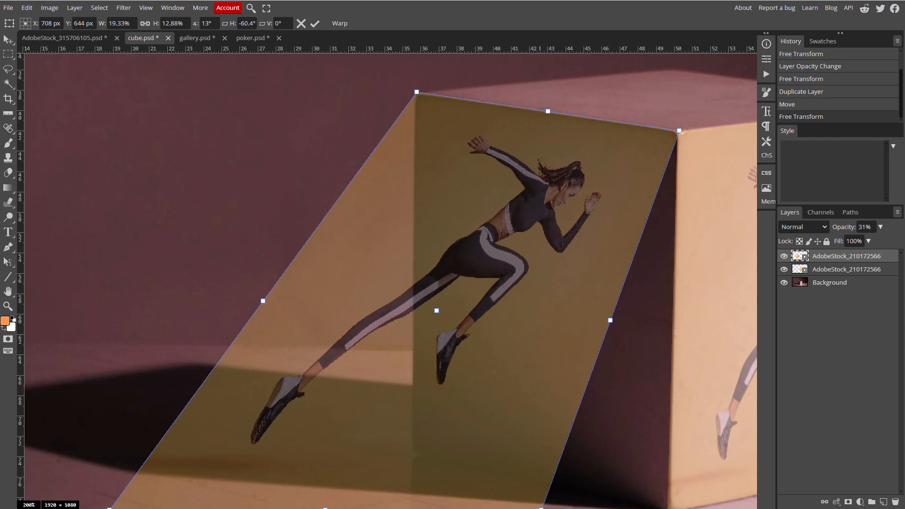
{"action": "left_click_drag", "start_coordinate": [536, 500], "coordinate": [542, 504]}
{"action": "left_click_drag", "start_coordinate": [577, 472], "coordinate": [667, 490]}
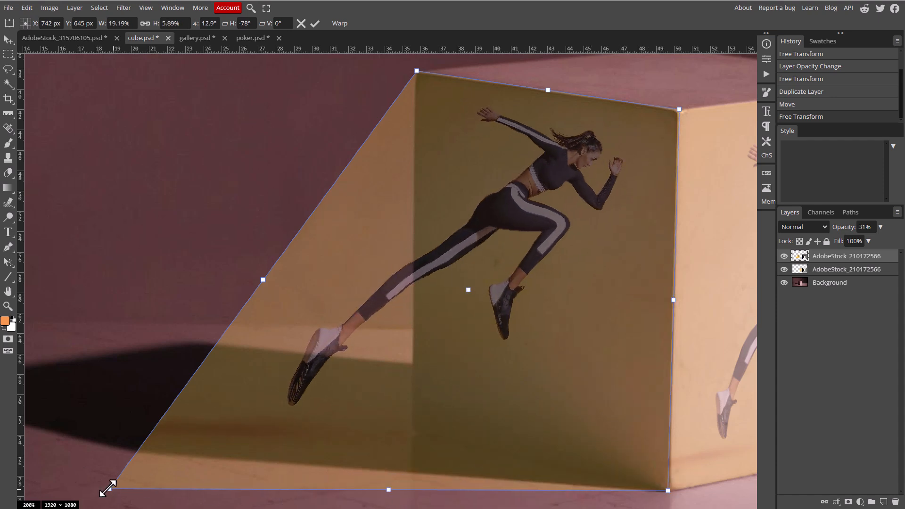
{"action": "left_click_drag", "start_coordinate": [111, 489], "coordinate": [408, 432]}
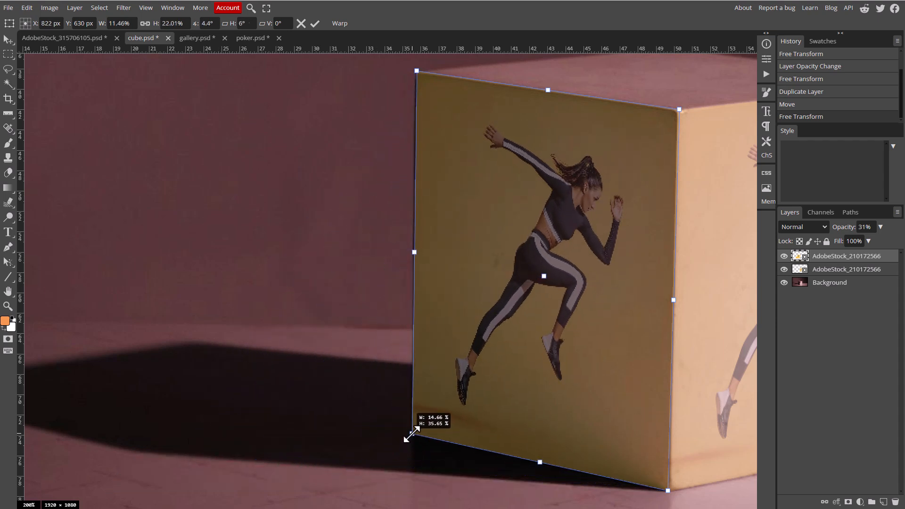
{"action": "left_click_drag", "start_coordinate": [408, 432], "coordinate": [408, 432]}
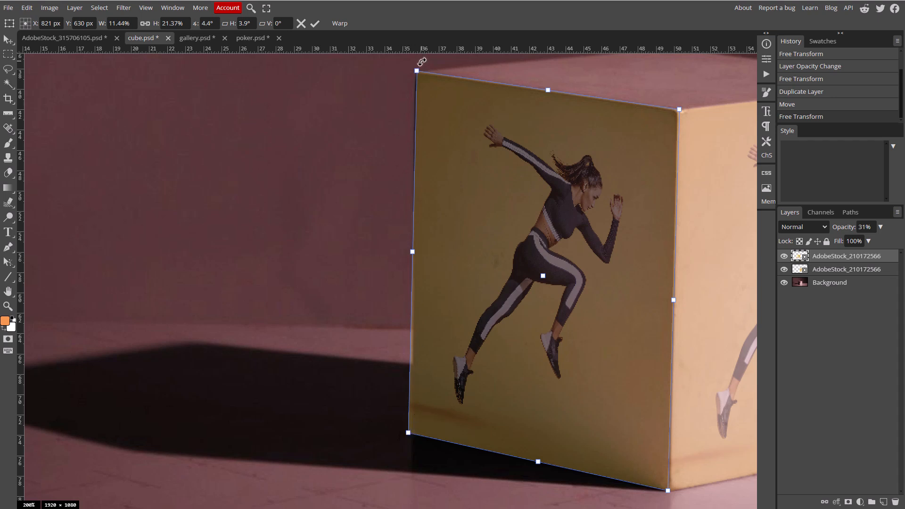
{"action": "left_click_drag", "start_coordinate": [416, 70], "coordinate": [413, 72]}
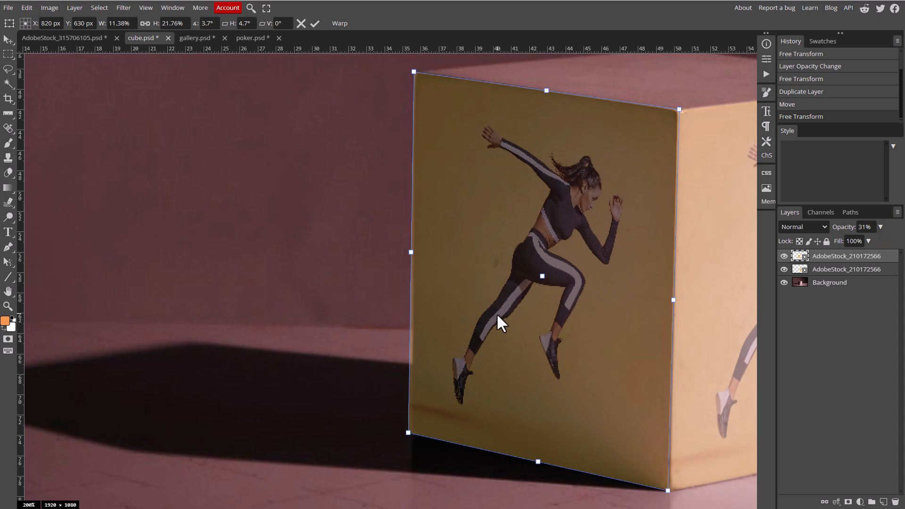
{"action": "key", "text": "Return"}
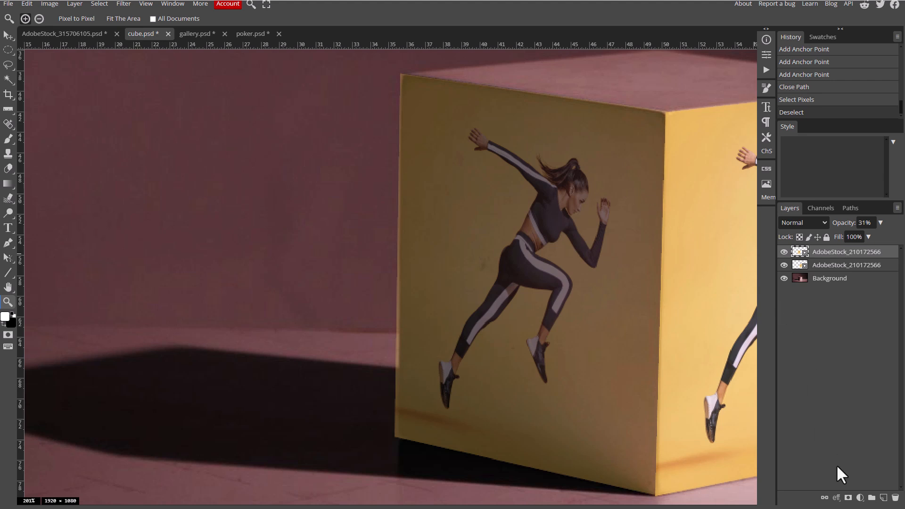
Add a raster mask to the upper AdobeStock_210172566 layer on the cube's left face.
{"action": "left_click", "coordinate": [848, 498]}
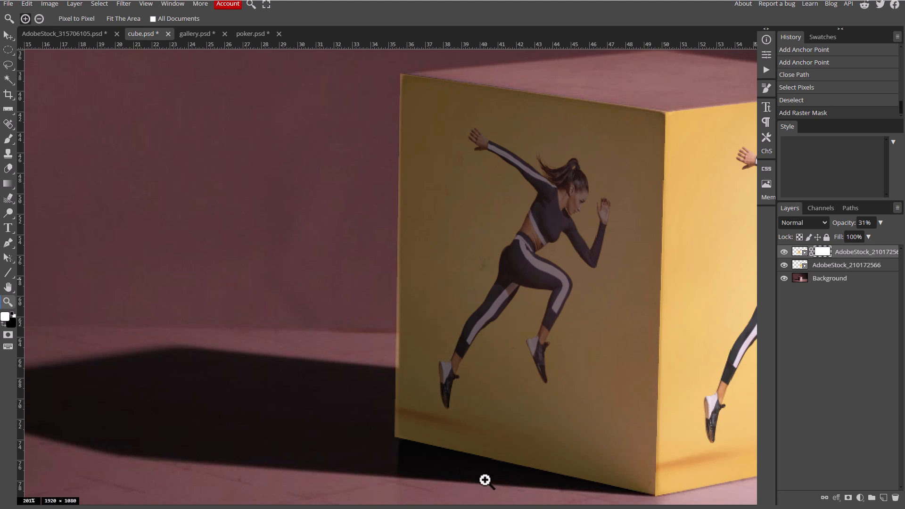
{"action": "scroll", "coordinate": [536, 277], "scroll_direction": "up", "scroll_amount": 2}
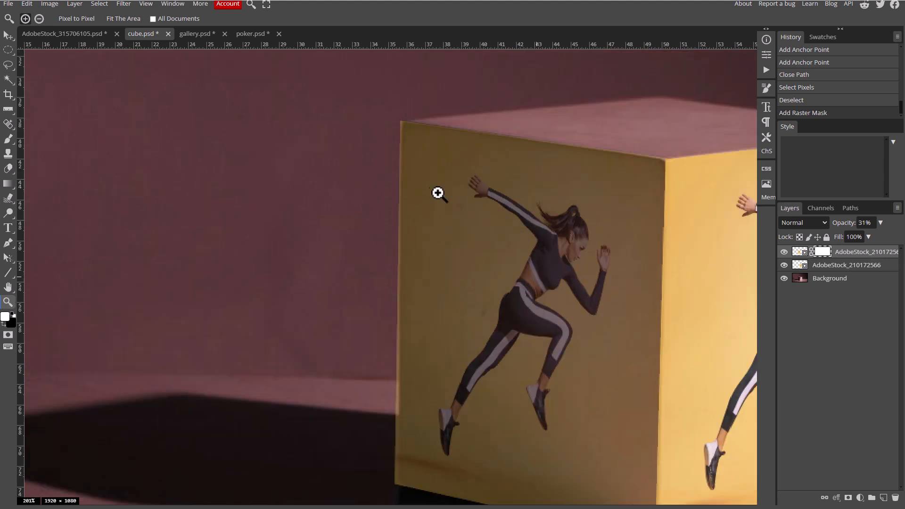
{"action": "left_click", "coordinate": [415, 161]}
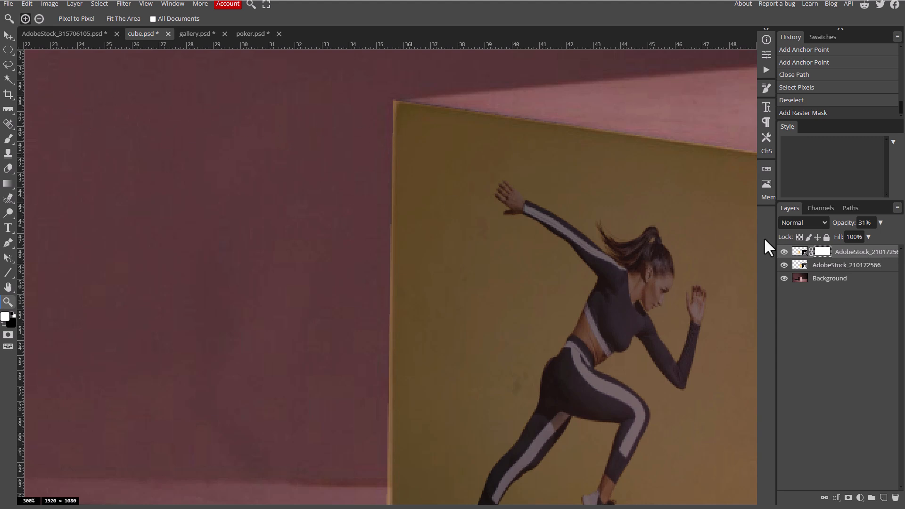
Draw a closed Pen path around the overhanging upper outer corner of the cube's shaded left face and convert it to a selection.
{"action": "left_click", "coordinate": [8, 138]}
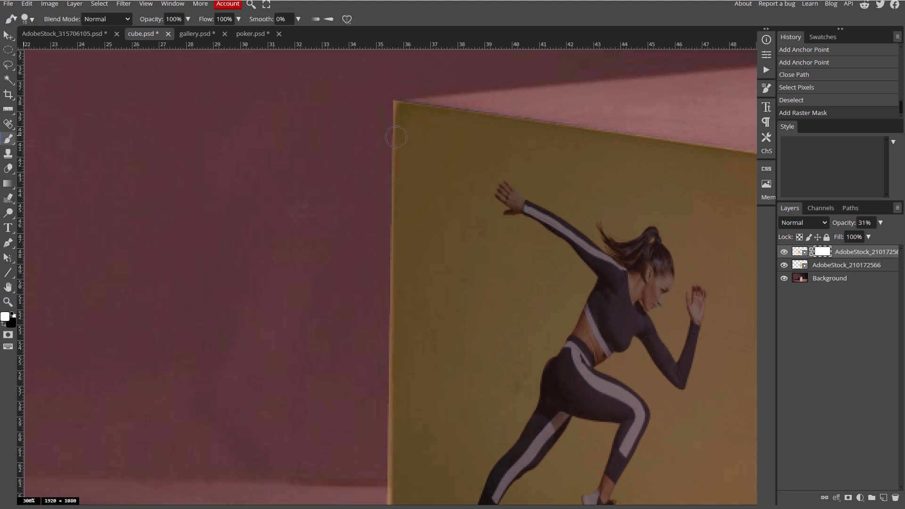
{"action": "left_click", "coordinate": [8, 242]}
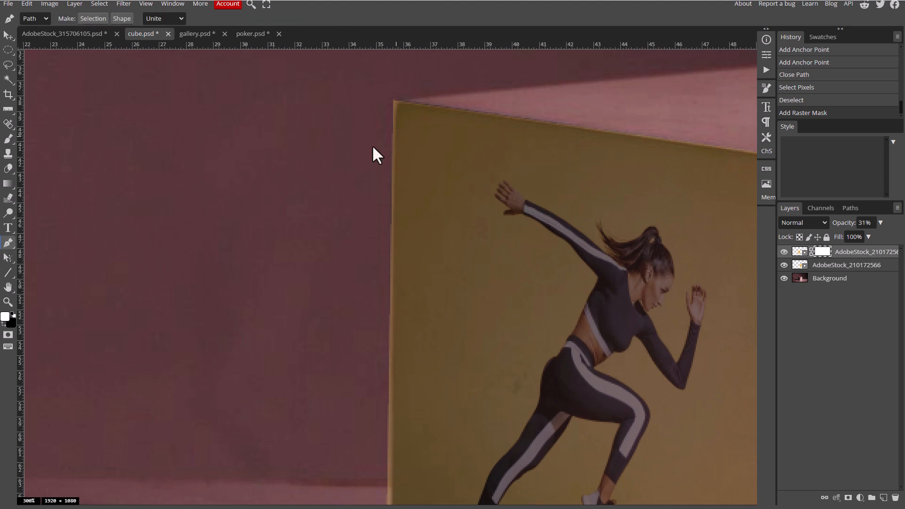
{"action": "left_click", "coordinate": [393, 134]}
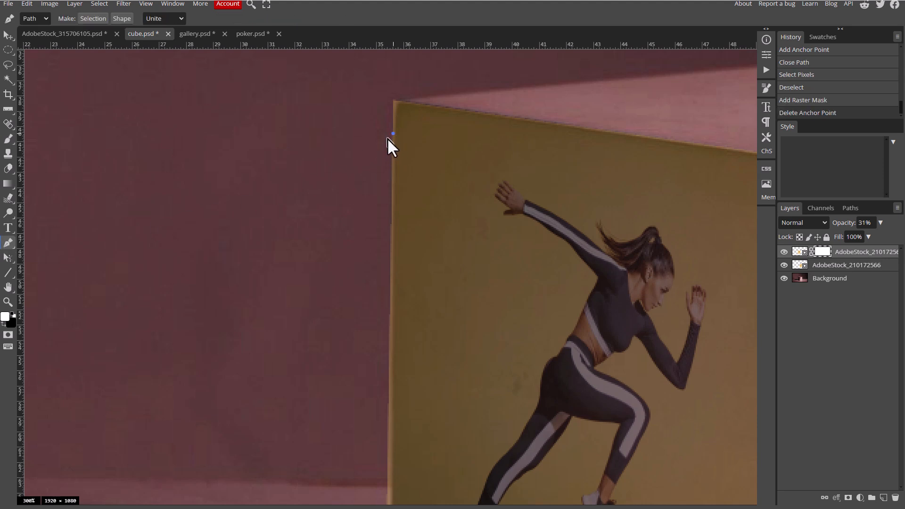
{"action": "left_click", "coordinate": [396, 114]}
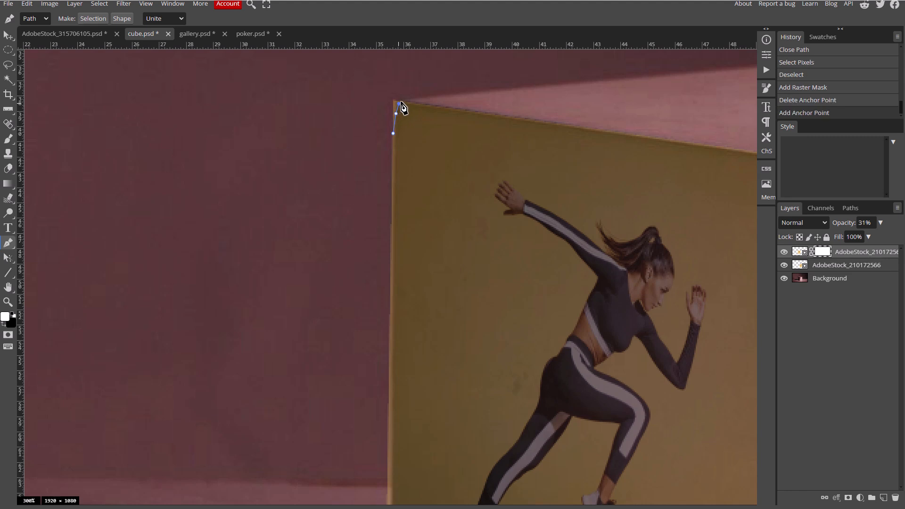
{"action": "left_click", "coordinate": [401, 103]}
{"action": "left_click", "coordinate": [428, 108]}
{"action": "left_click", "coordinate": [432, 81]}
{"action": "left_click", "coordinate": [388, 81]}
{"action": "left_click", "coordinate": [375, 116]}
{"action": "left_click", "coordinate": [393, 135]}
{"action": "key", "text": "ctrl+Return"}
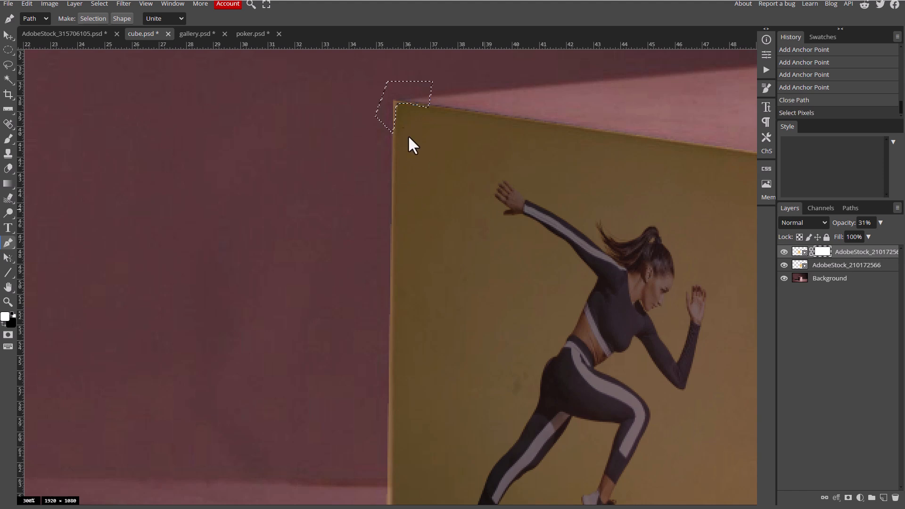
Fill the selected corner area of the upper layer's raster mask with black at 100% opacity, and deselect.
{"action": "left_click", "coordinate": [28, 5]}
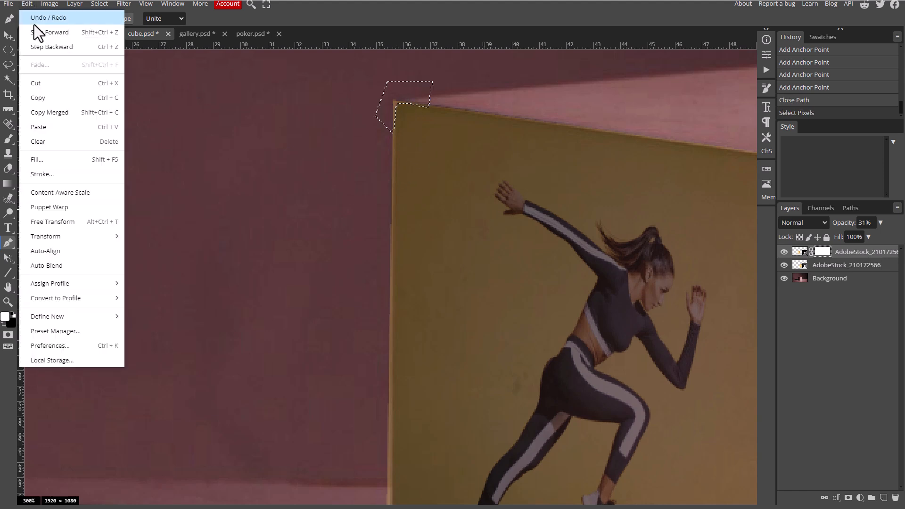
{"action": "left_click", "coordinate": [43, 161]}
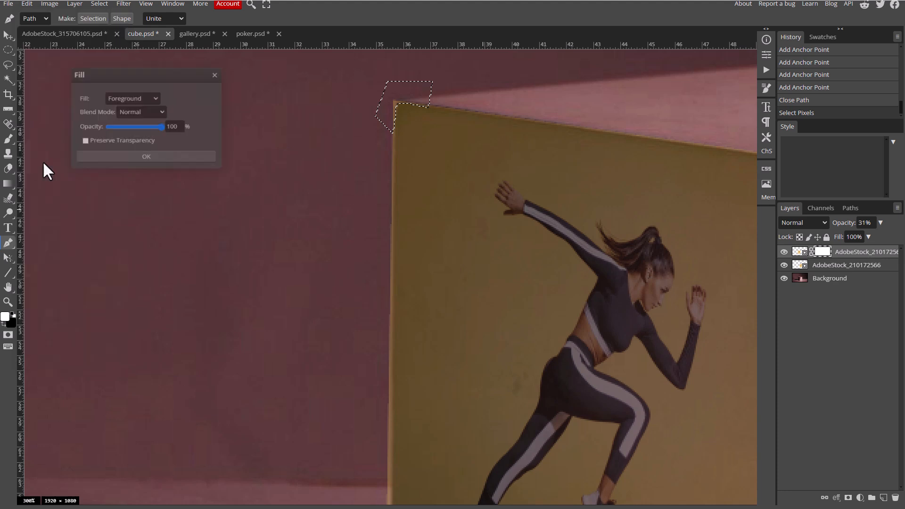
{"action": "left_click", "coordinate": [137, 99]}
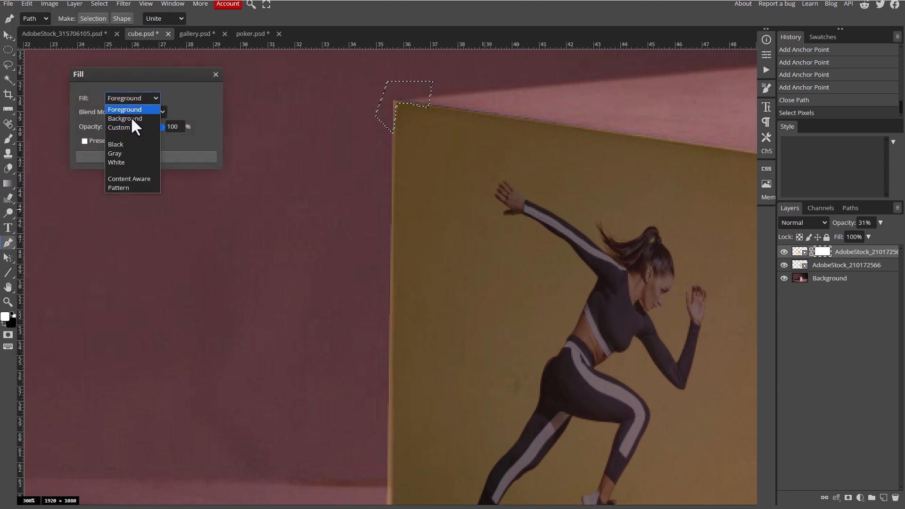
{"action": "key", "text": "Down"}
{"action": "key", "text": "Down"}
{"action": "left_click", "coordinate": [114, 145]}
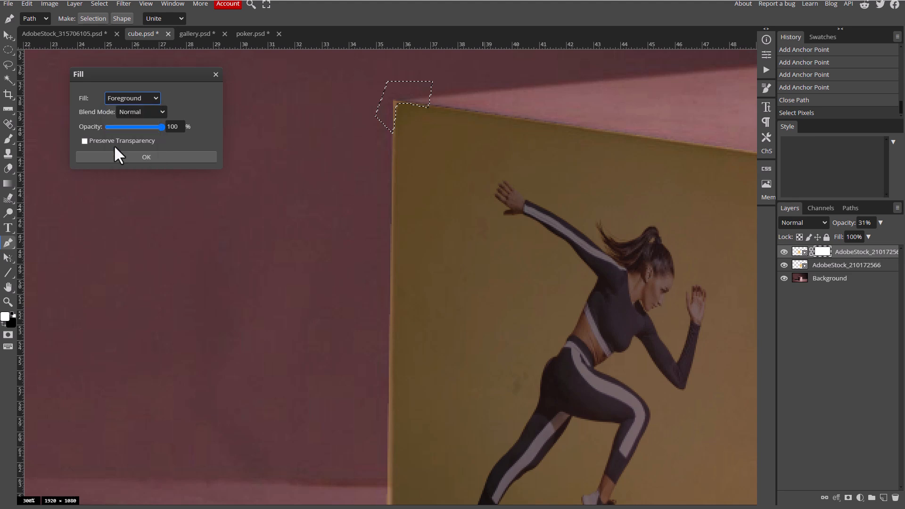
{"action": "left_click", "coordinate": [120, 156]}
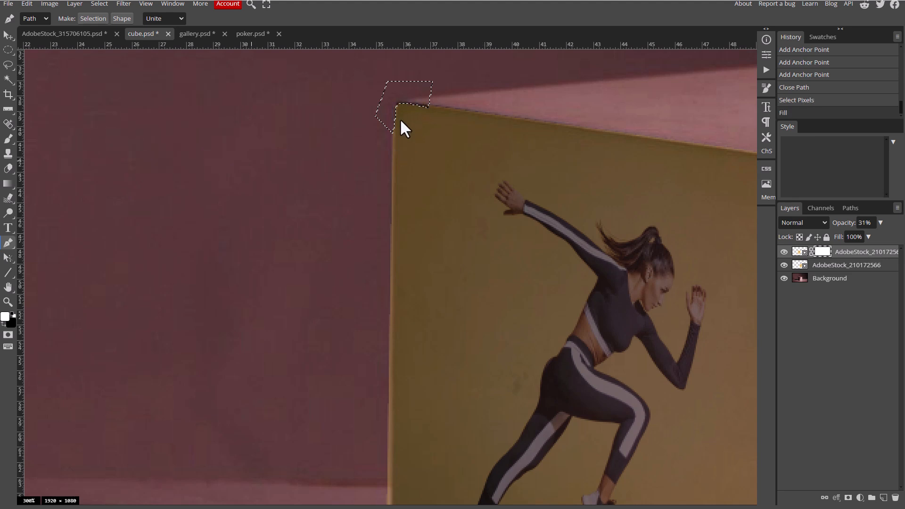
{"action": "key", "text": "ctrl+d"}
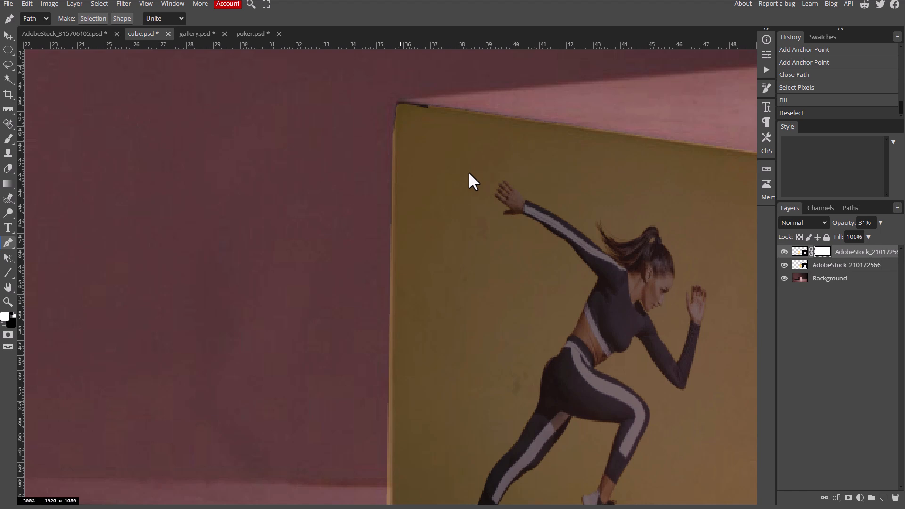
Examine the whole cube at 200% zoom, hiding and showing each AdobeStock_210172566 layer in turn.
{"action": "left_click_drag", "start_coordinate": [663, 287], "coordinate": [192, 176]}
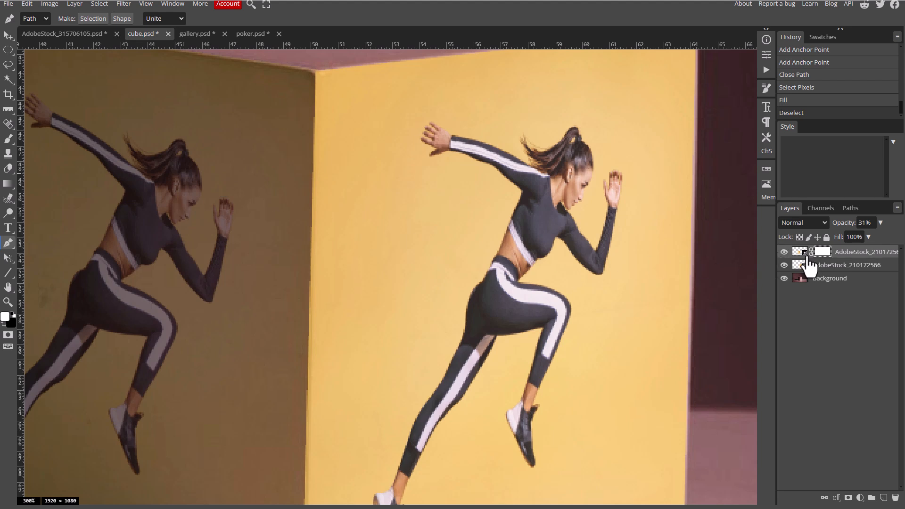
{"action": "key", "text": "z"}
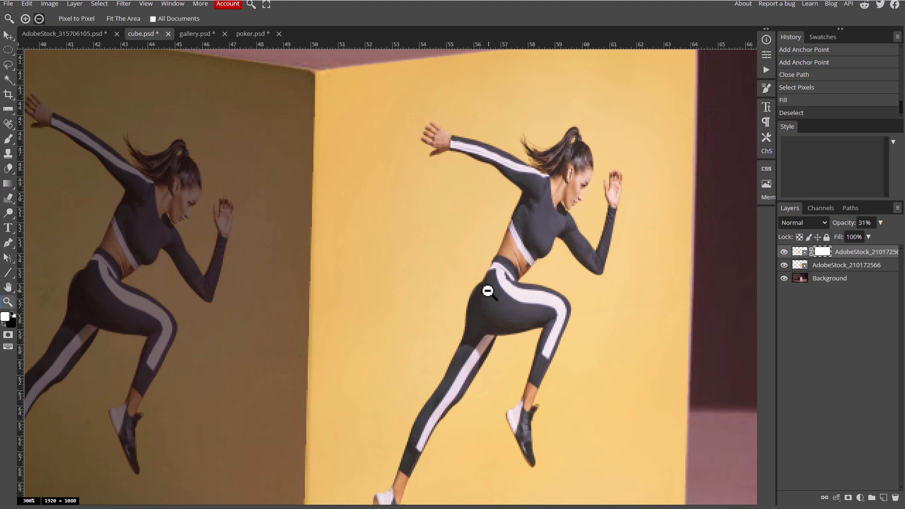
{"action": "left_click", "coordinate": [482, 292], "text": "alt"}
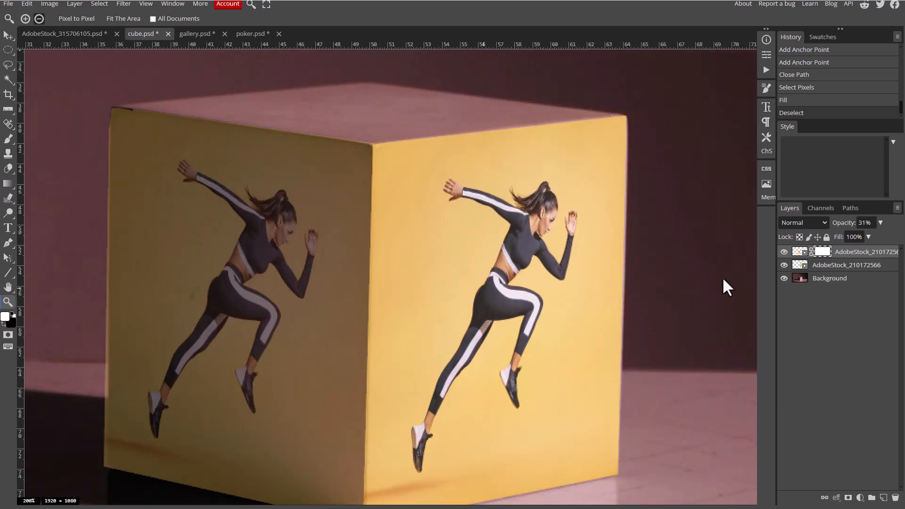
{"action": "left_click_drag", "start_coordinate": [540, 317], "coordinate": [567, 297]}
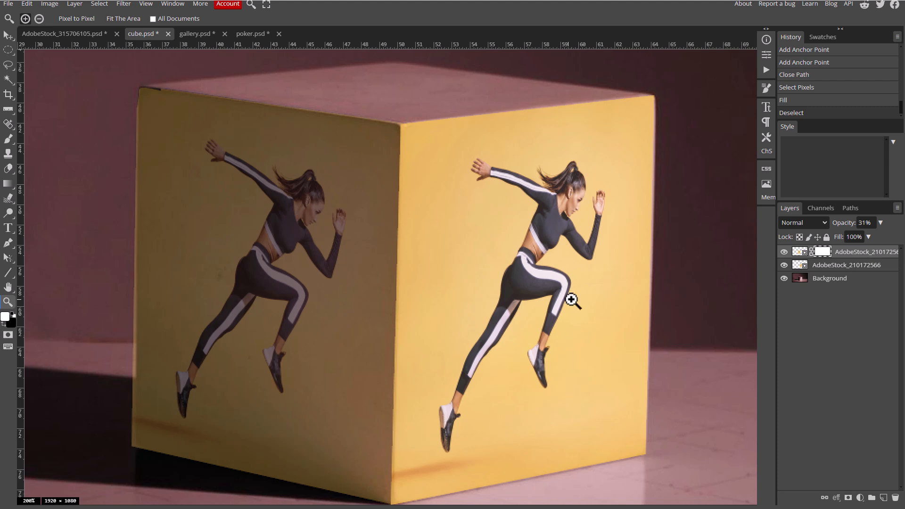
{"action": "left_click", "coordinate": [784, 252]}
{"action": "left_click", "coordinate": [784, 251]}
{"action": "left_click", "coordinate": [784, 265]}
{"action": "left_click", "coordinate": [784, 265]}
Open the contents of the lower AdobeStock_210172566 smart object, and open the AdobeStock_316580125 photo as a separate document.
{"action": "double_click", "coordinate": [801, 267]}
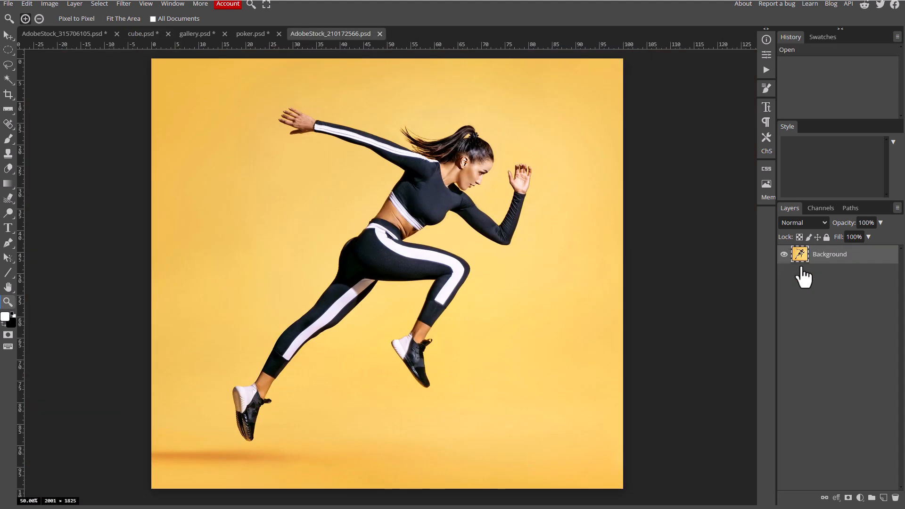
{"action": "left_click", "coordinate": [10, 4]}
{"action": "left_click", "coordinate": [18, 32]}
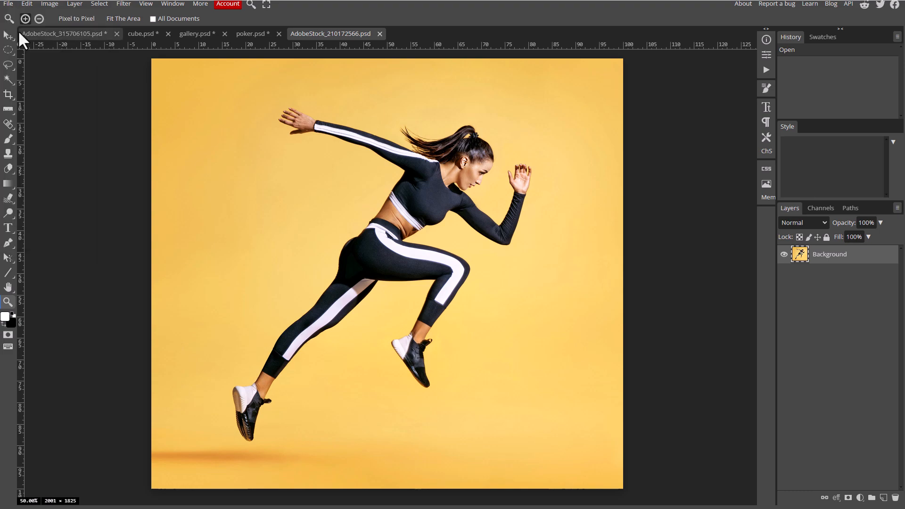
{"action": "left_click", "coordinate": [375, 25]}
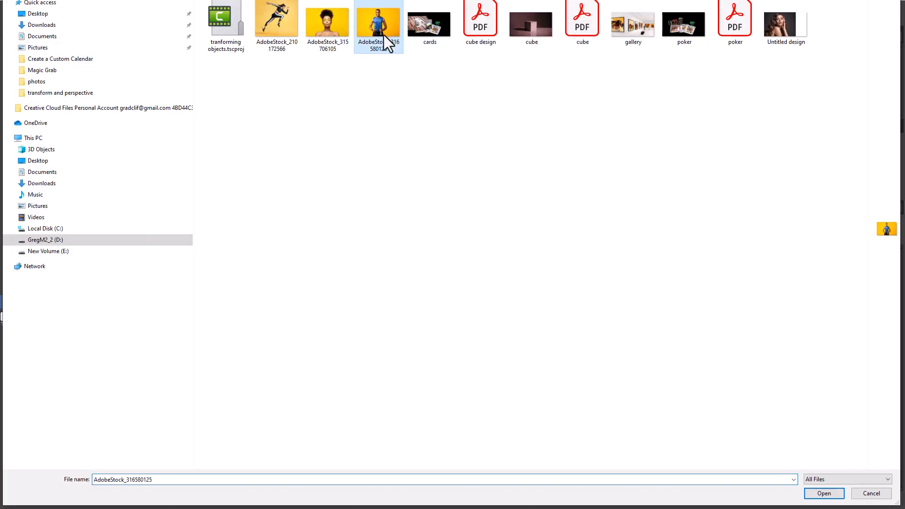
{"action": "left_click", "coordinate": [830, 494]}
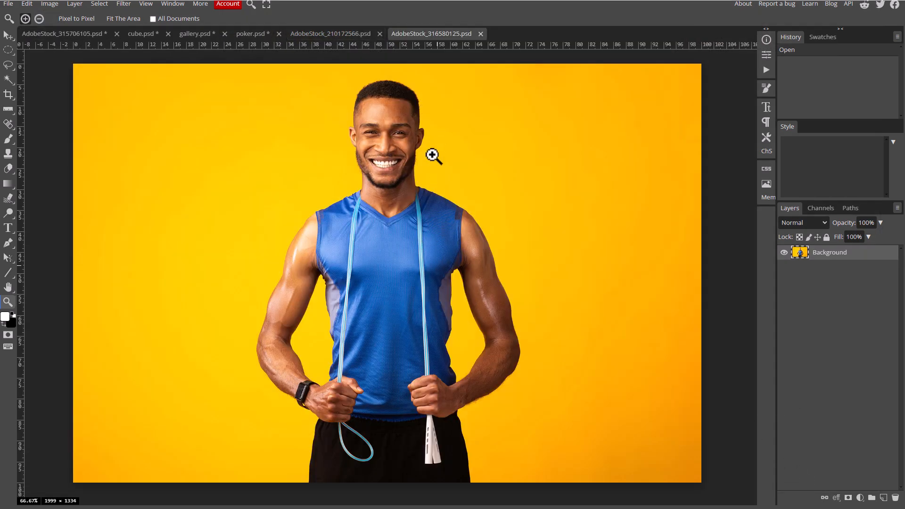
Copy the entire AdobeStock_316580125 photo and paste it into the AdobeStock_210172566 smart object document.
{"action": "key", "text": "ctrl+a"}
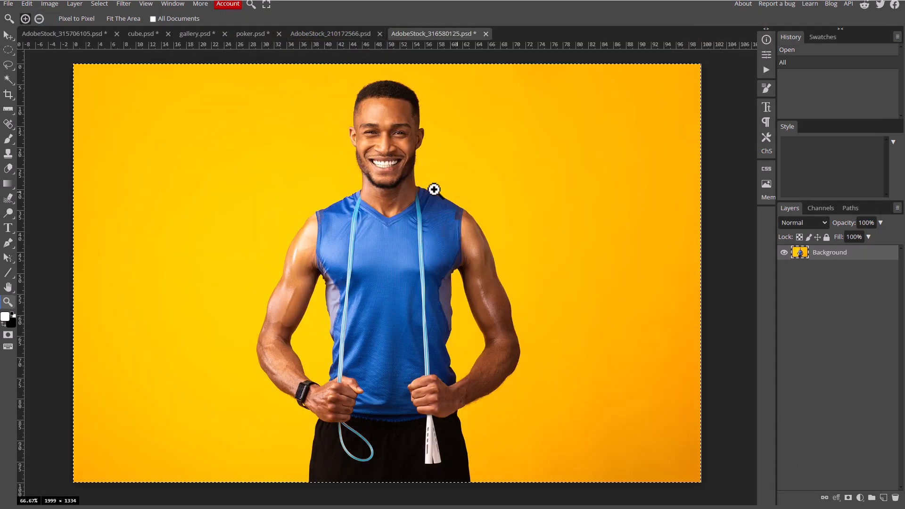
{"action": "left_click", "coordinate": [330, 33]}
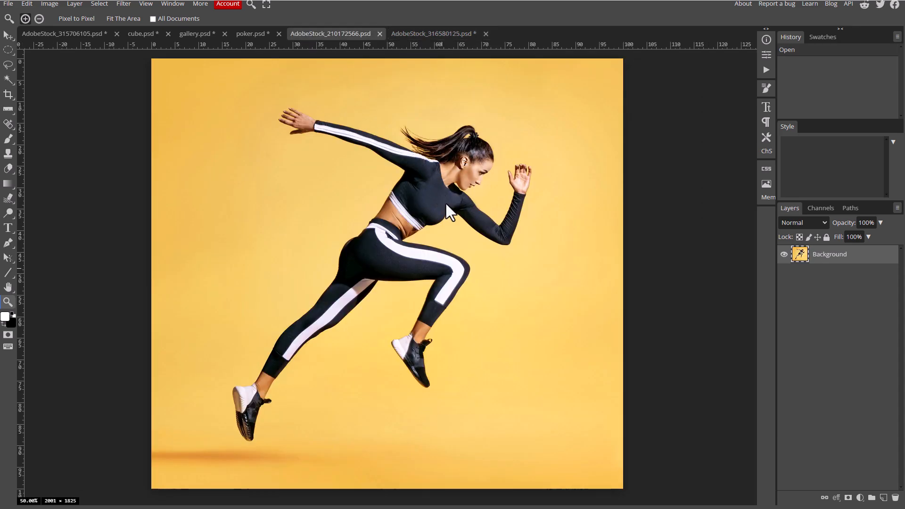
{"action": "key", "text": "ctrl+v"}
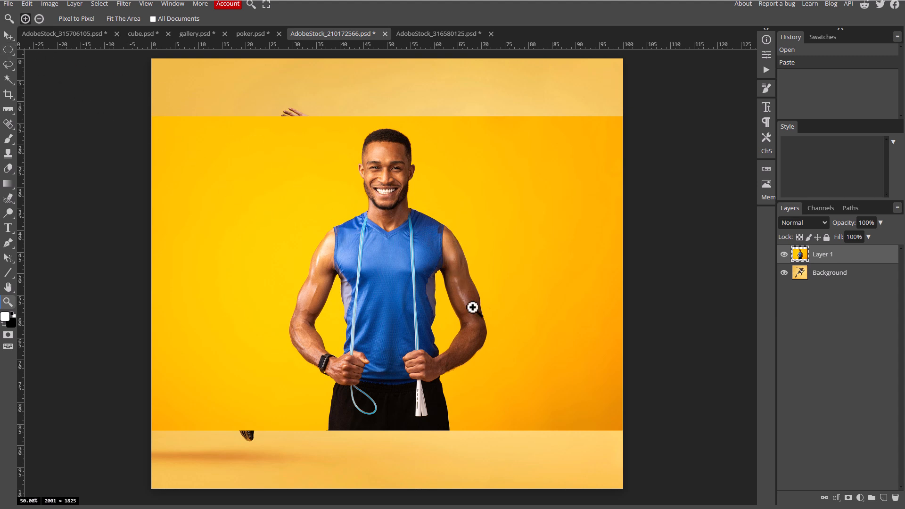
Enlarge the pasted man photo to about 142% so it covers the canvas, centre the man, and apply the transform.
{"action": "left_click", "coordinate": [8, 35]}
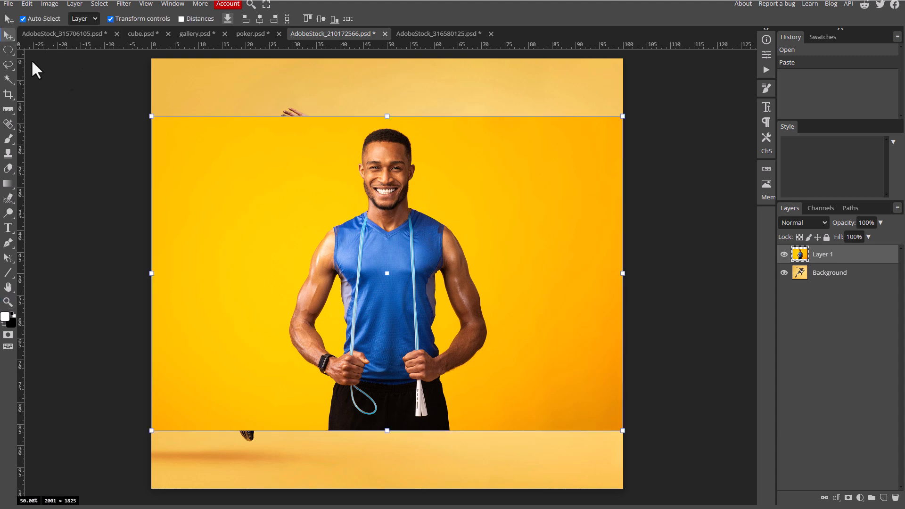
{"action": "left_click_drag", "start_coordinate": [384, 255], "coordinate": [385, 232]}
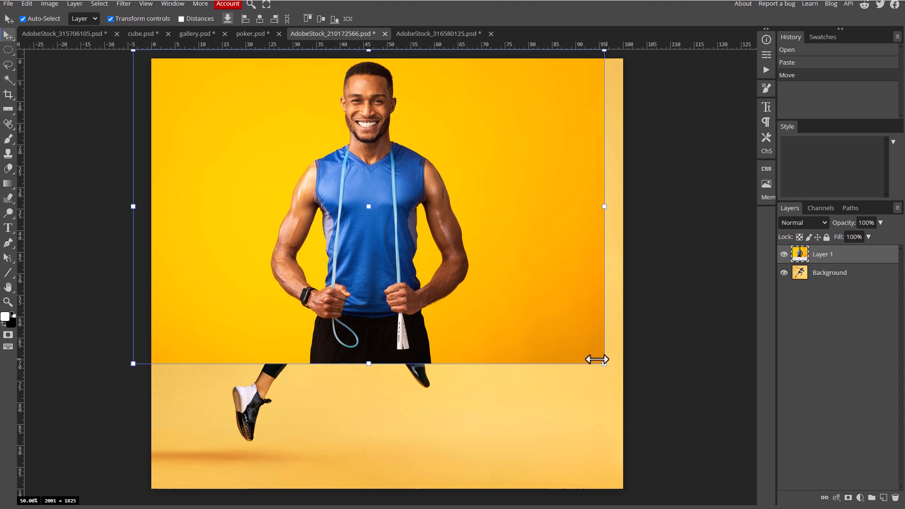
{"action": "left_click_drag", "start_coordinate": [603, 363], "coordinate": [803, 497]}
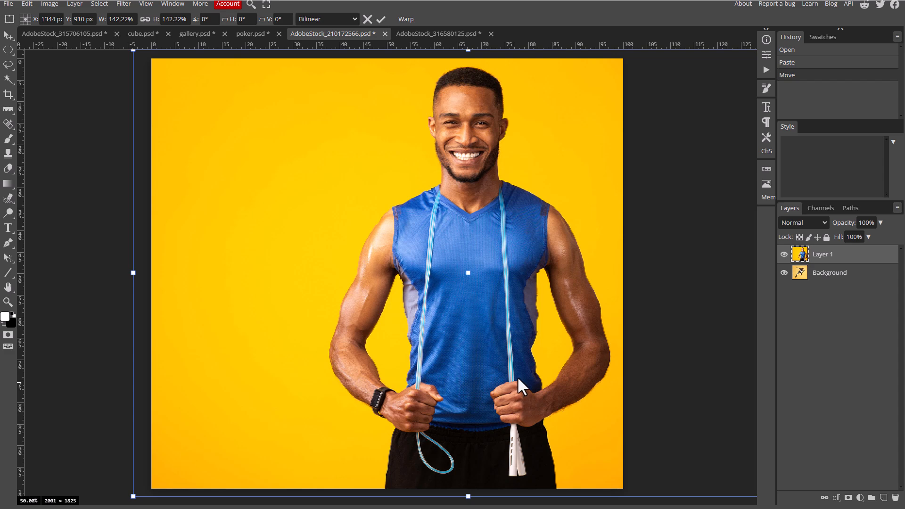
{"action": "left_click_drag", "start_coordinate": [516, 375], "coordinate": [448, 370]}
{"action": "key", "text": "Return"}
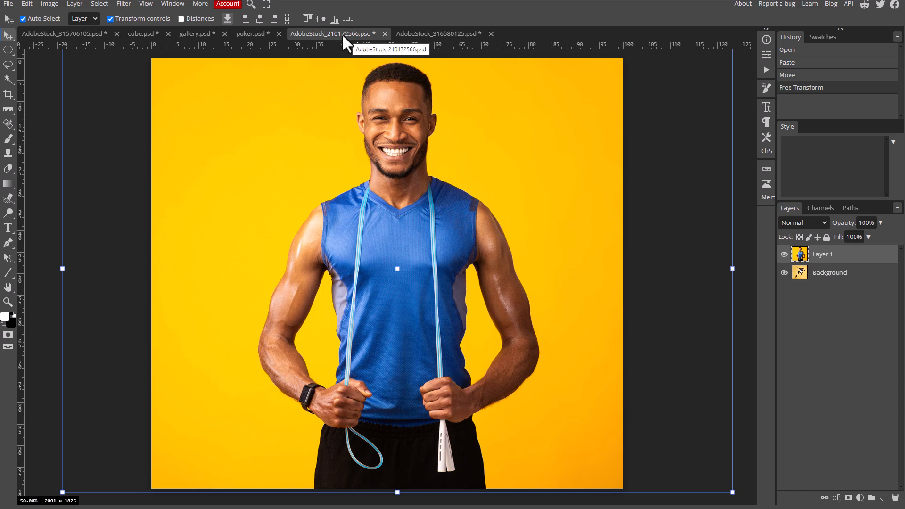
Save the edited AdobeStock_210172566 smart object and return to cube.psd.
{"action": "left_click", "coordinate": [144, 35]}
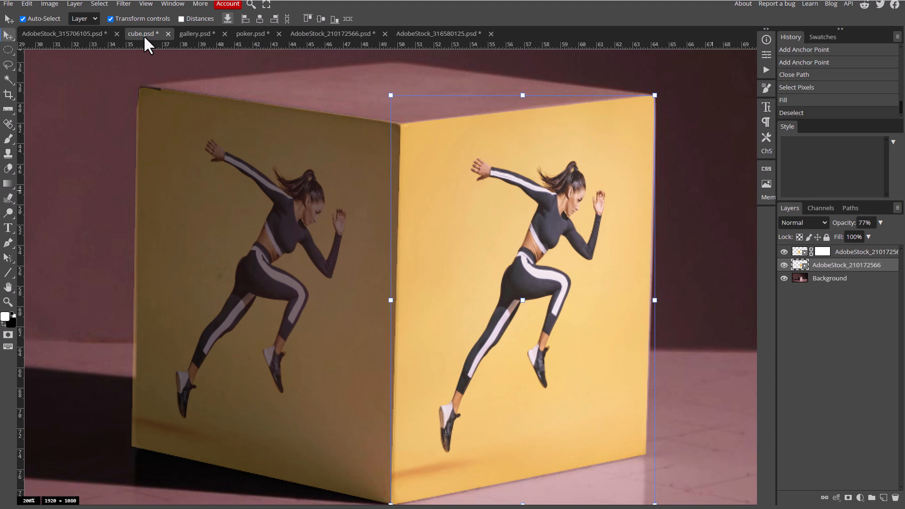
{"action": "left_click", "coordinate": [315, 33]}
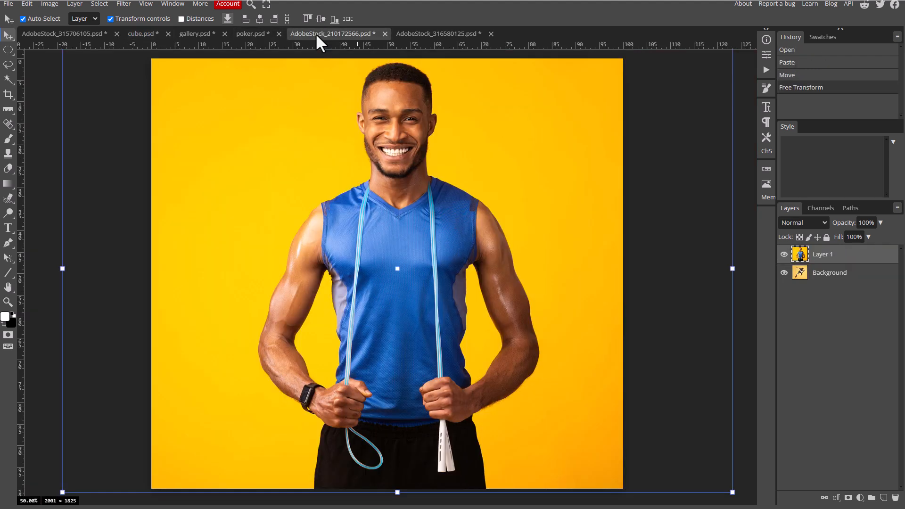
{"action": "left_click", "coordinate": [7, 5]}
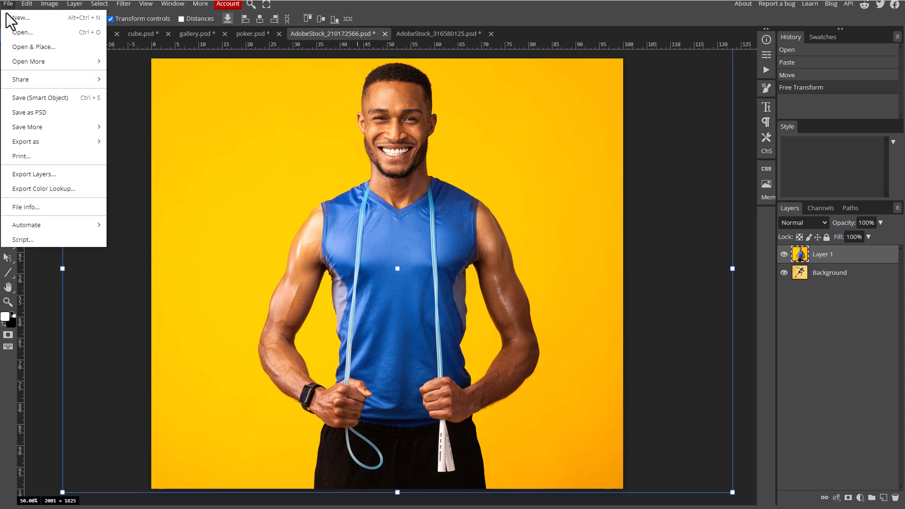
{"action": "left_click", "coordinate": [24, 98]}
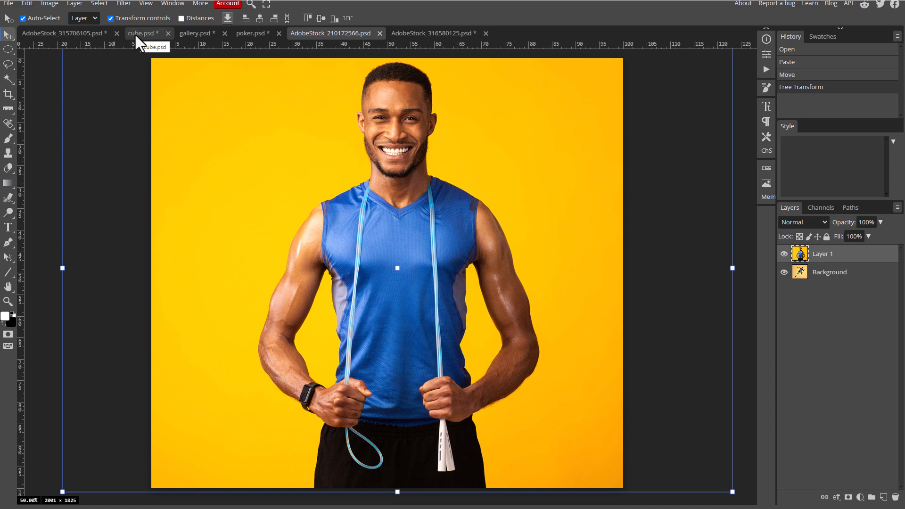
{"action": "left_click", "coordinate": [134, 33]}
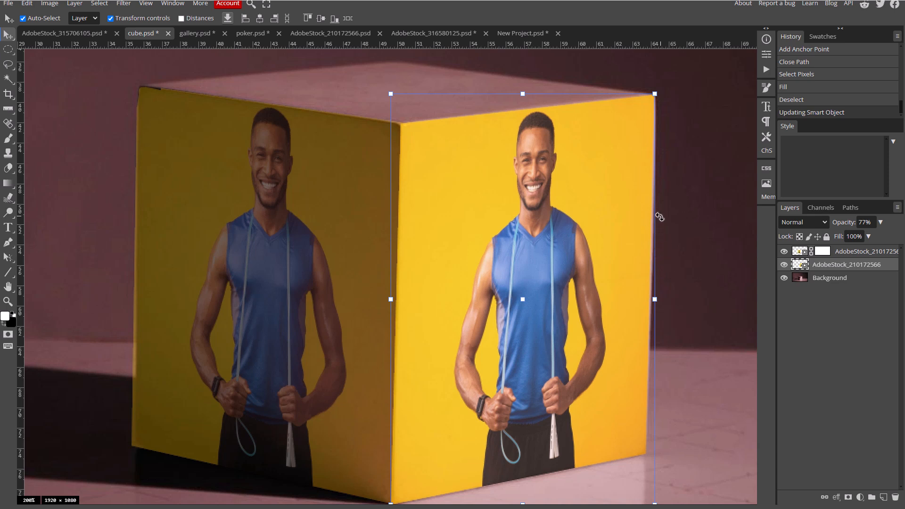
Reopen the contents of the cube's right-face smart object and place the Untitled design image above Layer 1.
{"action": "double_click", "coordinate": [799, 265]}
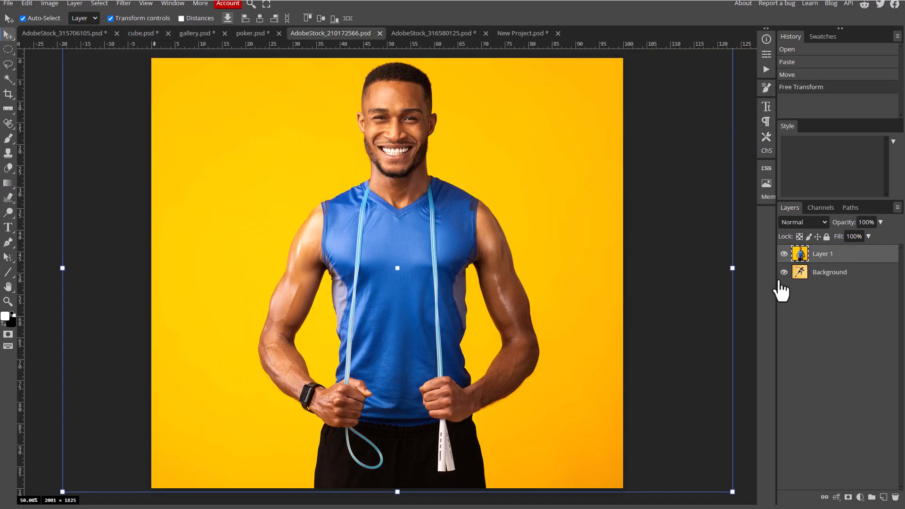
{"action": "left_click", "coordinate": [8, 3]}
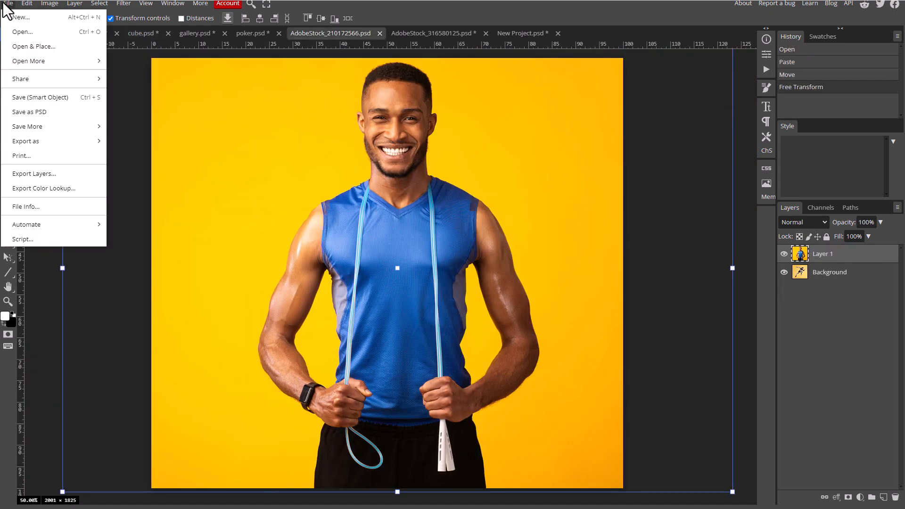
{"action": "left_click", "coordinate": [19, 47]}
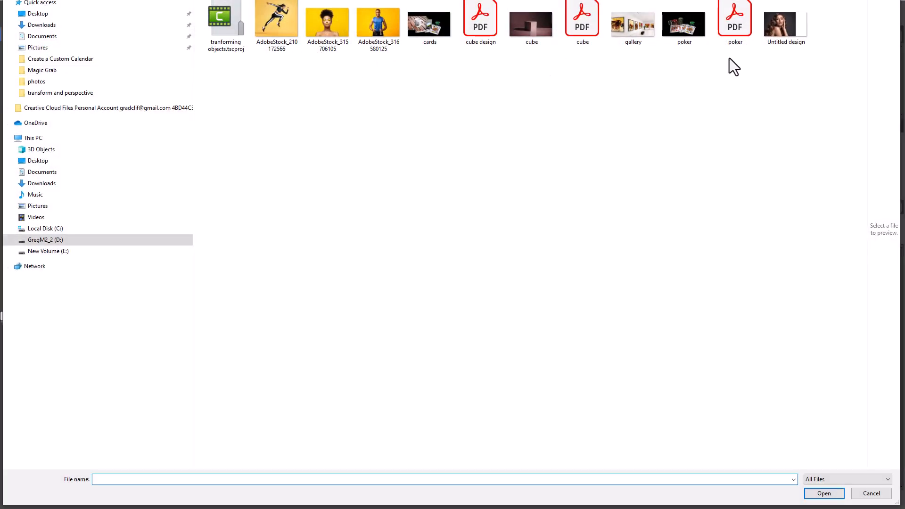
{"action": "double_click", "coordinate": [785, 33]}
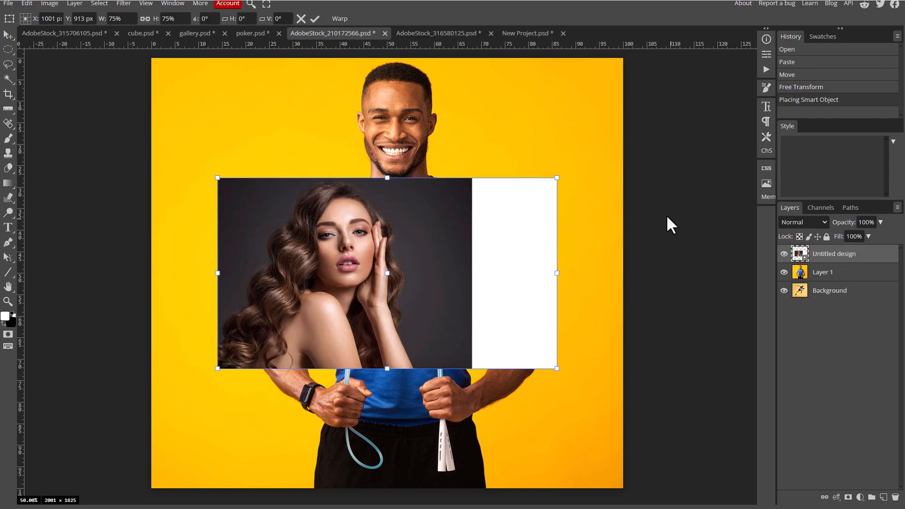
Enlarge the Untitled design image to about 172% so the woman's photo covers the whole canvas, and apply the transform.
{"action": "left_click_drag", "start_coordinate": [366, 263], "coordinate": [287, 135]}
{"action": "left_click_drag", "start_coordinate": [474, 238], "coordinate": [871, 508]}
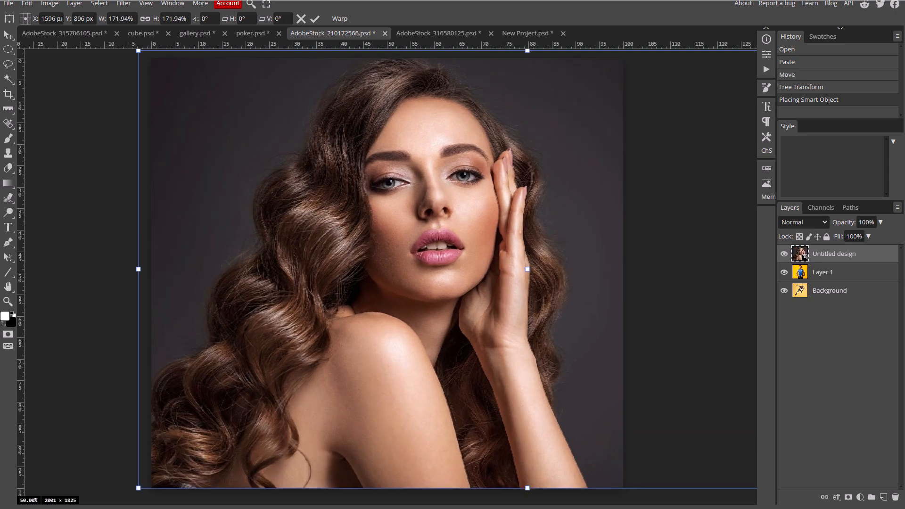
{"action": "key", "text": "Return"}
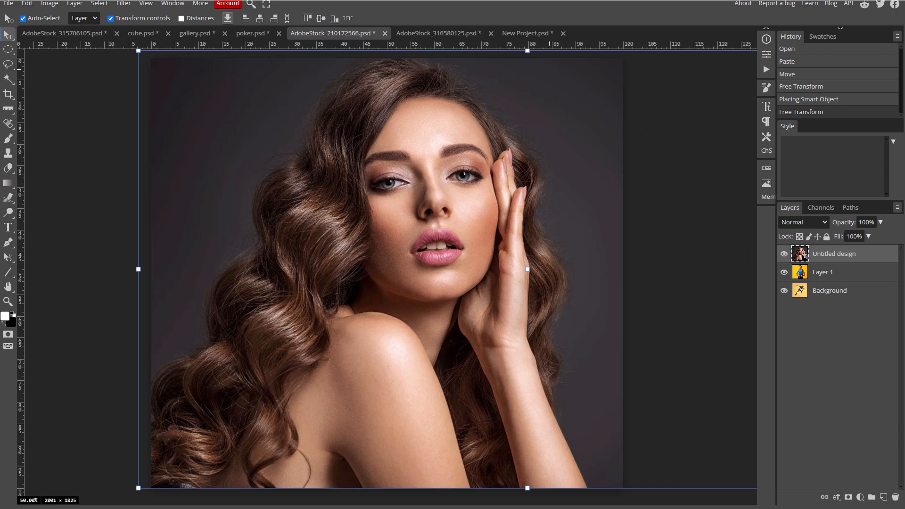
Save the edited AdobeStock_210172566 smart object and go back to cube.psd to view the updated faces.
{"action": "left_click", "coordinate": [10, 4]}
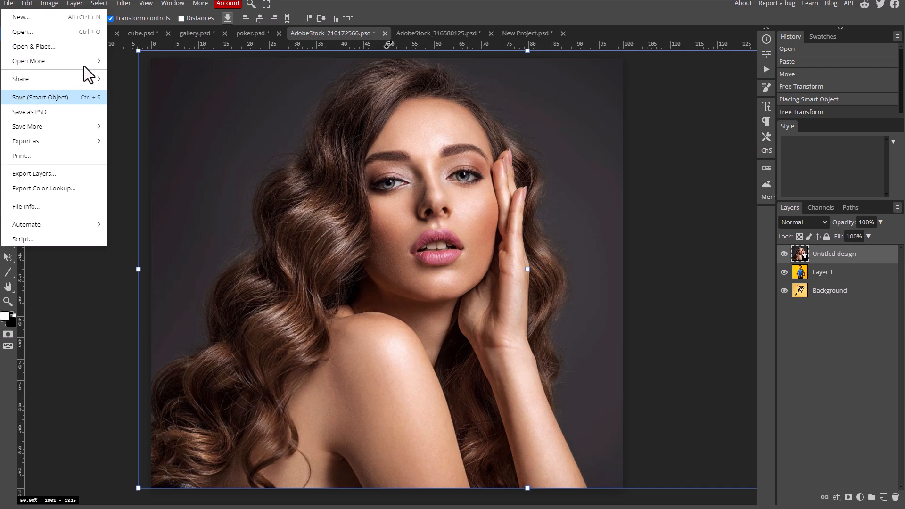
{"action": "key", "text": "ctrl+s"}
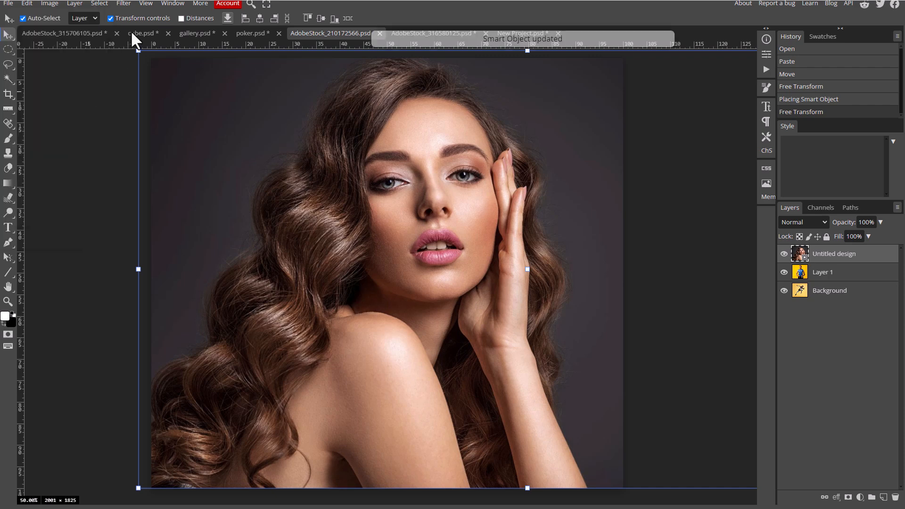
{"action": "left_click", "coordinate": [132, 32]}
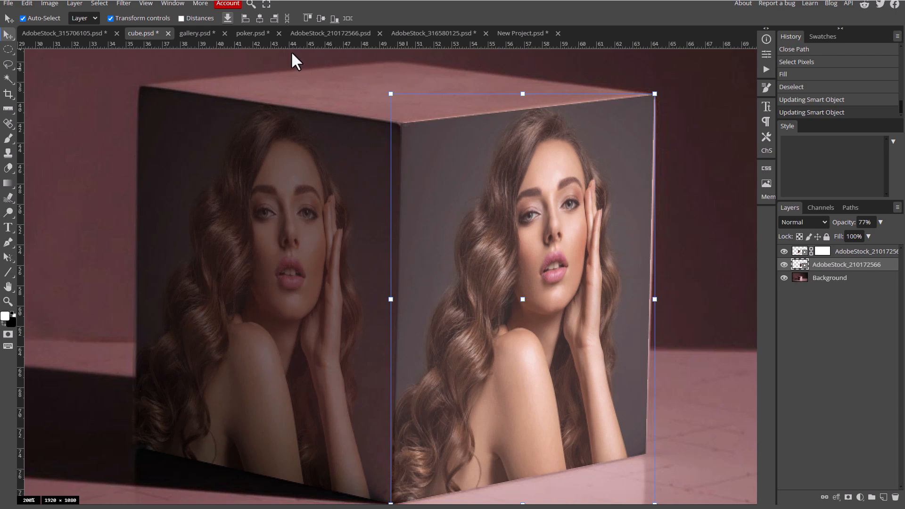
Switch to poker.psd and open the layer commands for Layer 2, the portrait on the king of spades card.
{"action": "left_click", "coordinate": [251, 34]}
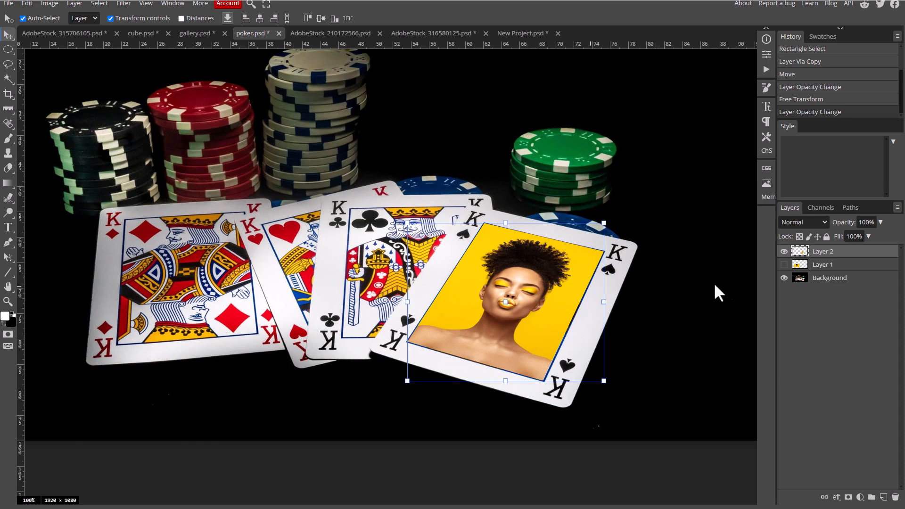
{"action": "right_click", "coordinate": [801, 252]}
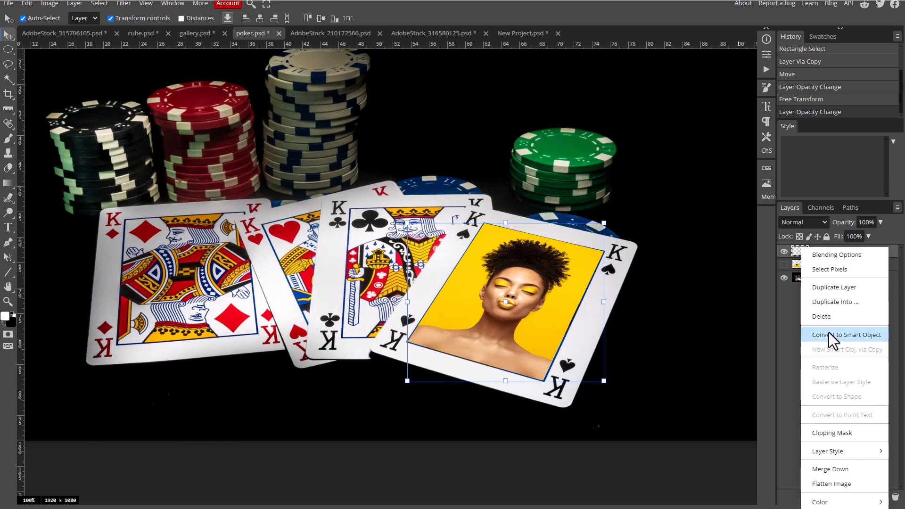